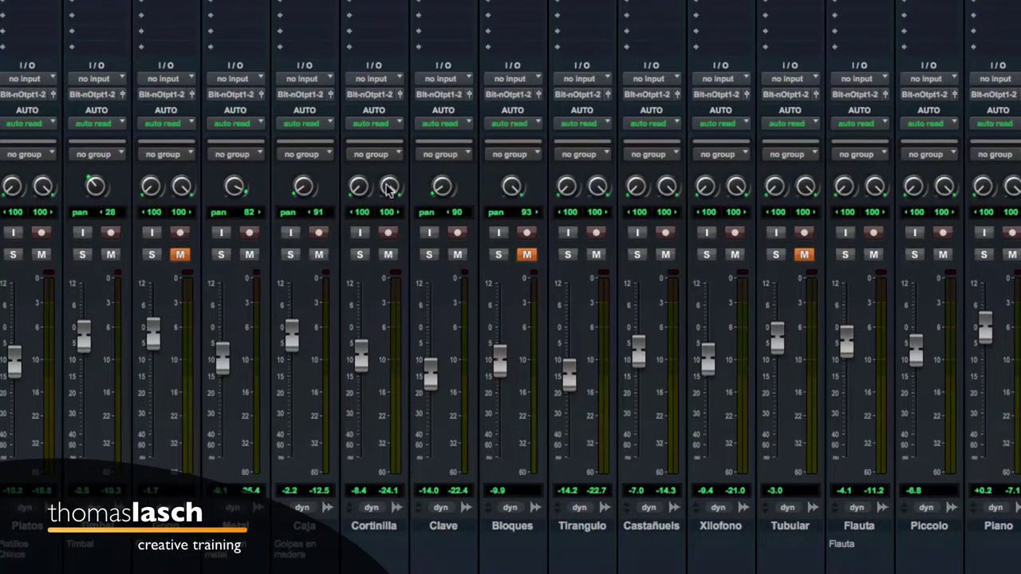
- Solo the Cortinilla track and play the session from the Edit window
click(359, 255)
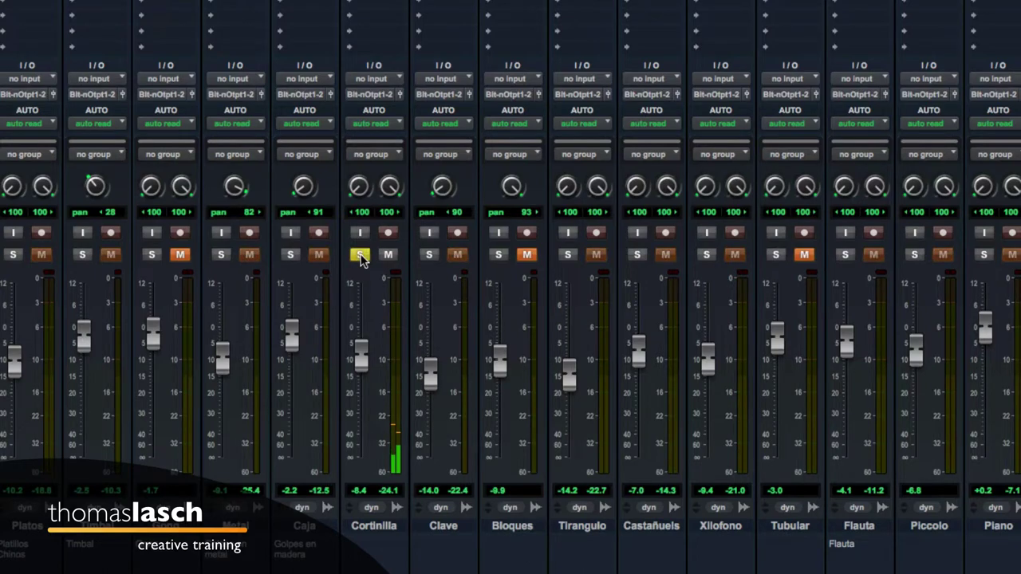
key(super+equal)
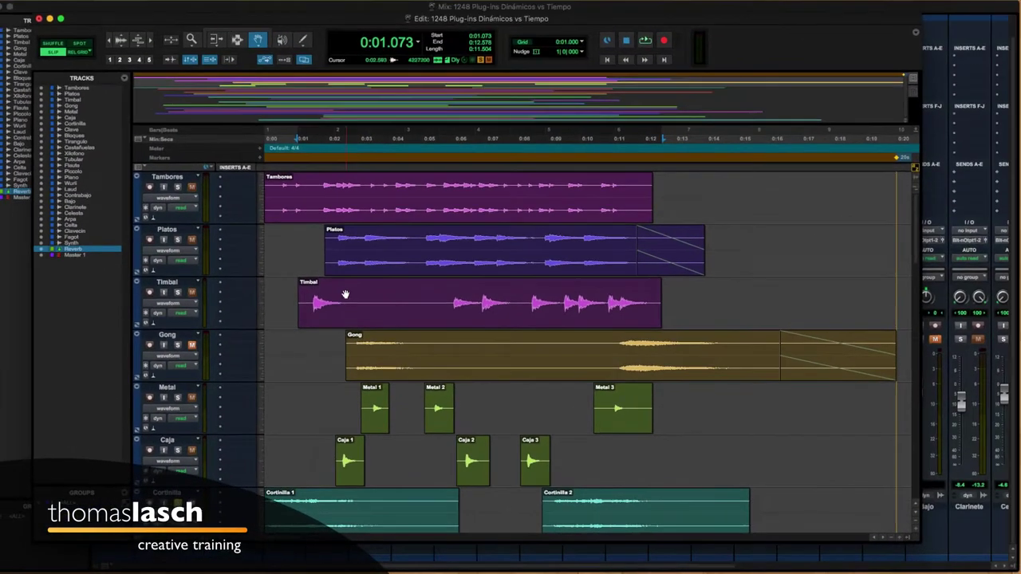
key(space)
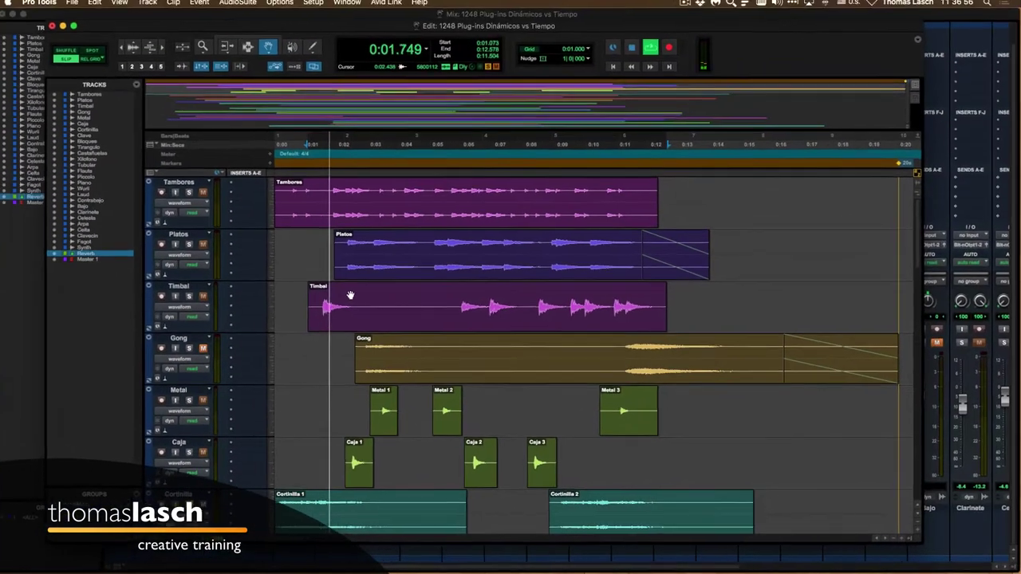
scroll(353, 304, down, 5)
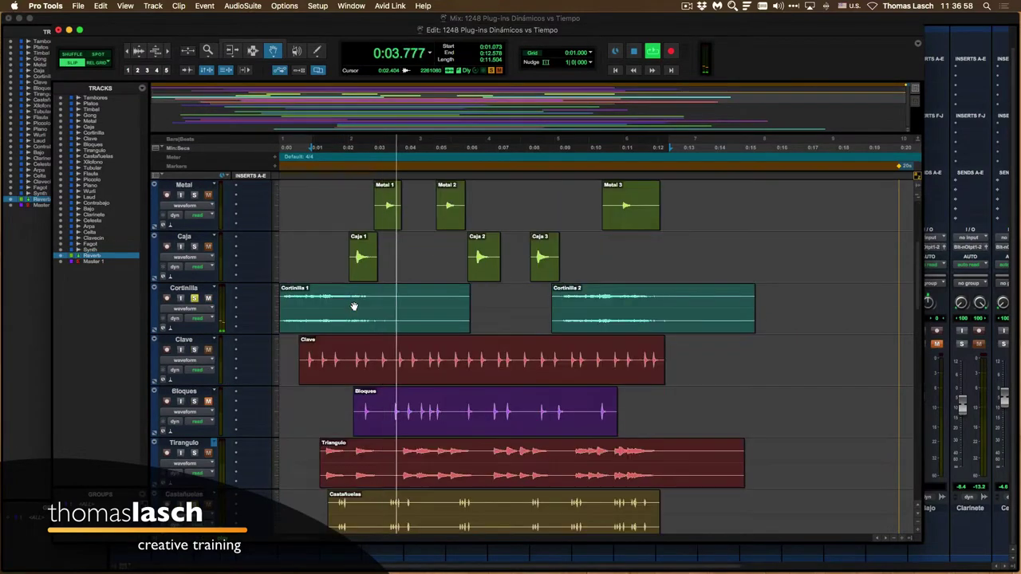
key(space)
- Select the Cortinilla 1 clip and listen to it from its start
click(304, 317)
key(space)
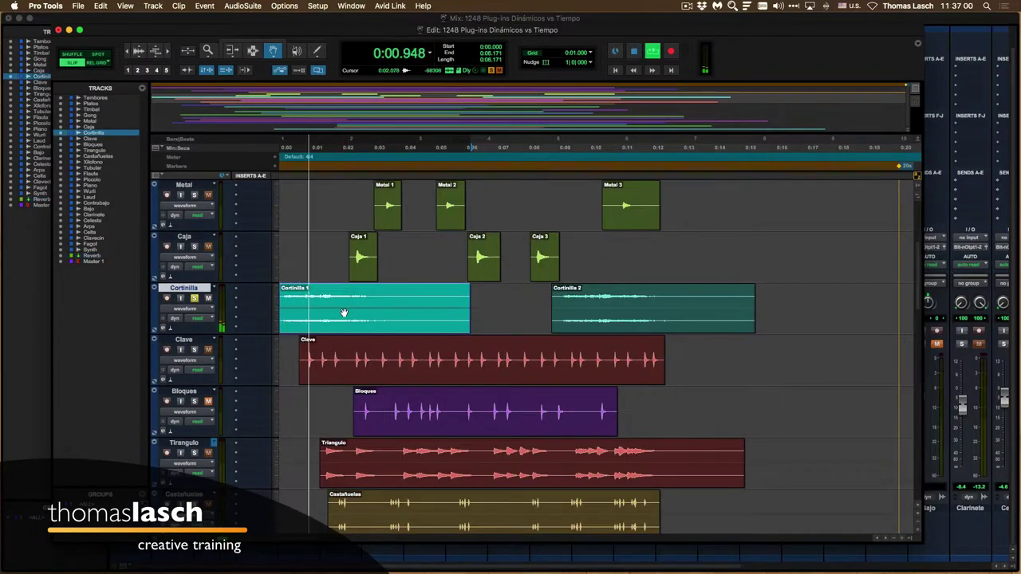
key(space)
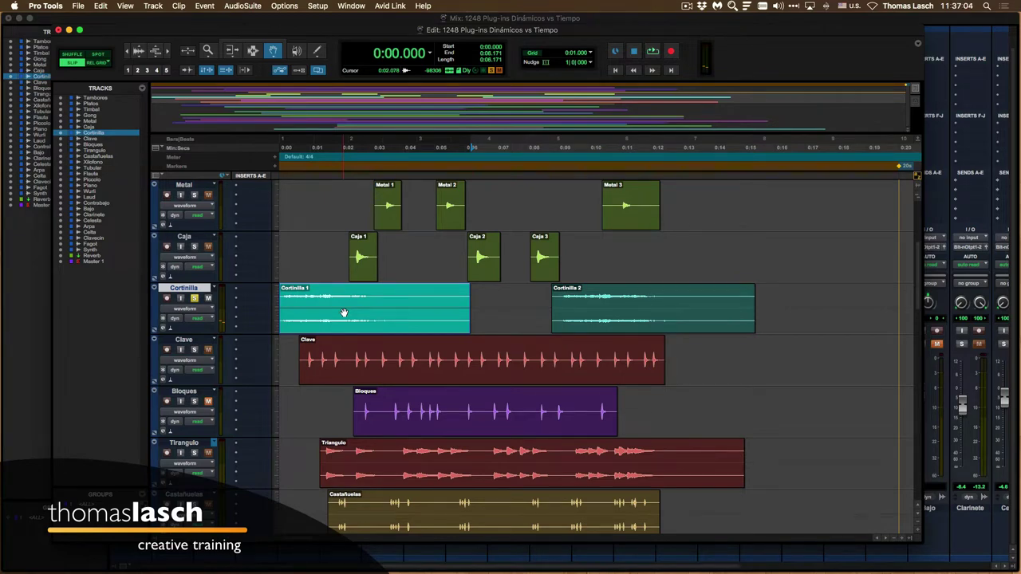
- In the Mix window, compare the plug-in insert options of the stereo Cortinilla track with those of the mono Clave track
key(super+equal)
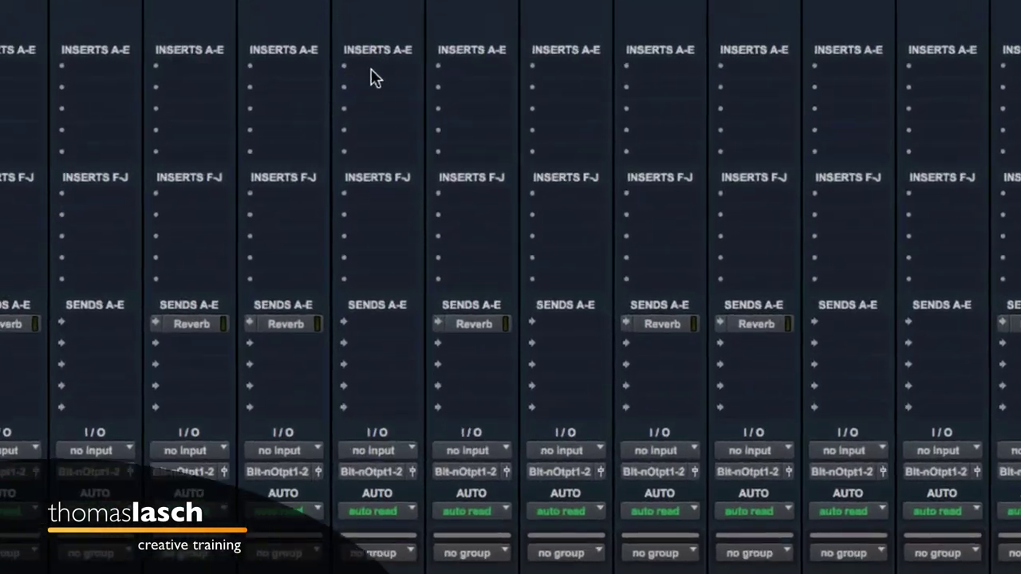
click(369, 67)
mouse_move(374, 72)
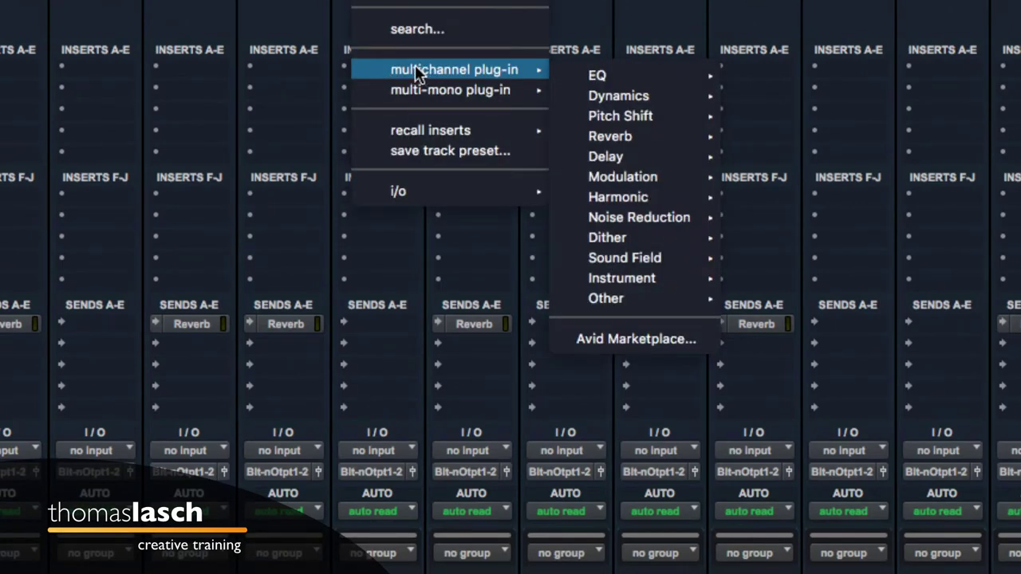
click(406, 240)
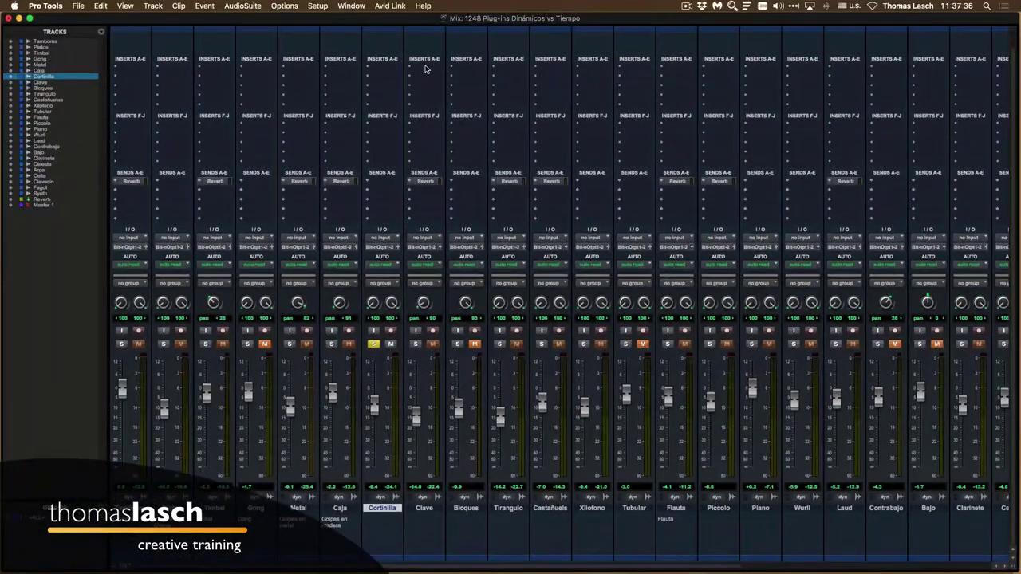
click(425, 69)
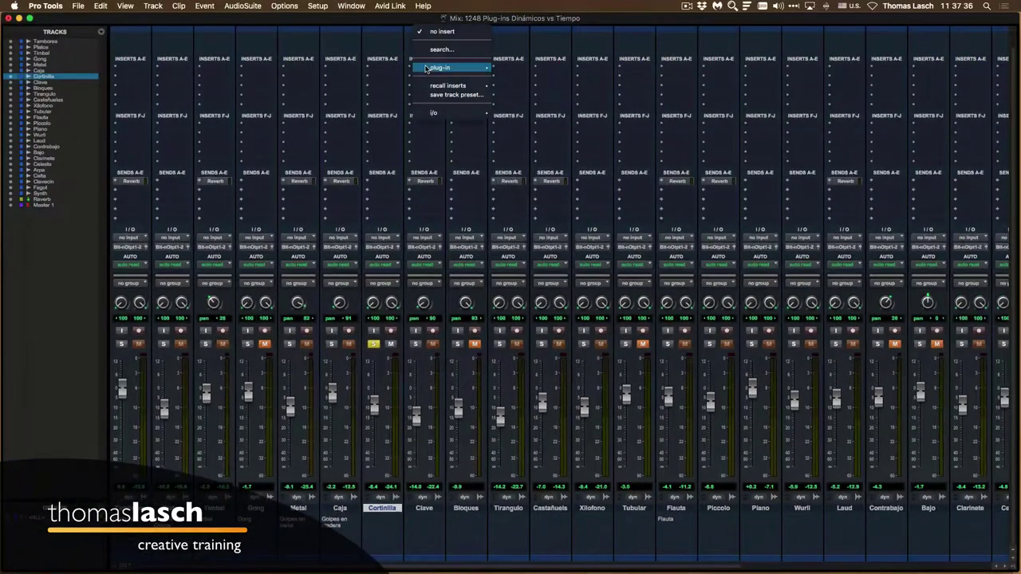
mouse_move(448, 70)
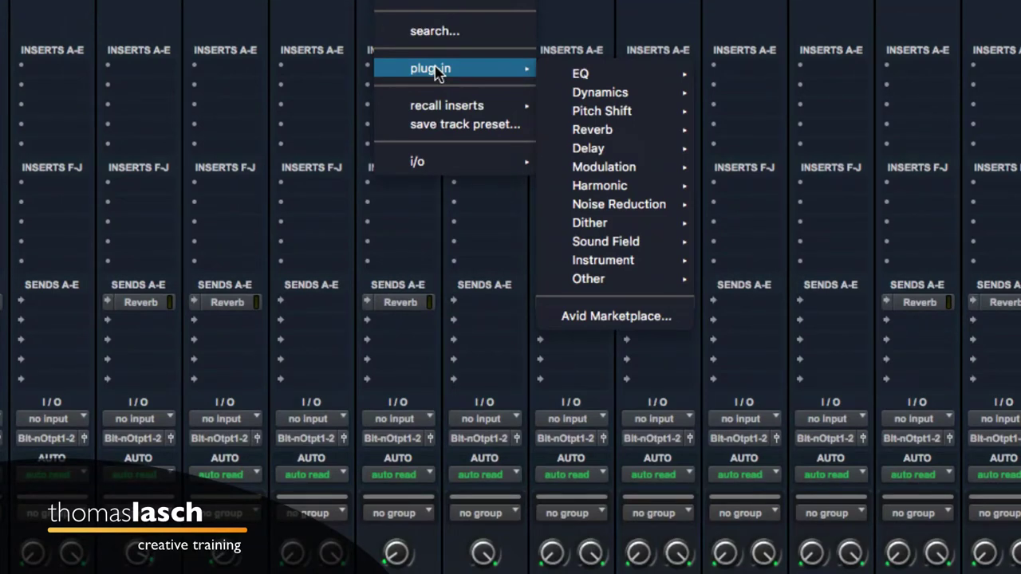
click(309, 75)
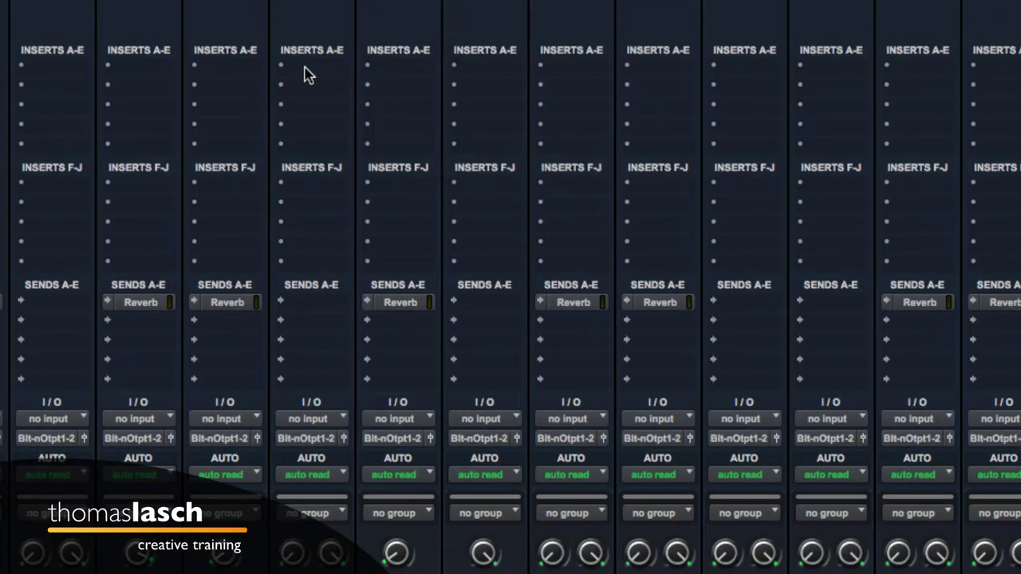
- Insert the multichannel EQ3 1-Band (stereo) equalizer in Cortinilla's first insert slot and close its plug-in window
click(309, 73)
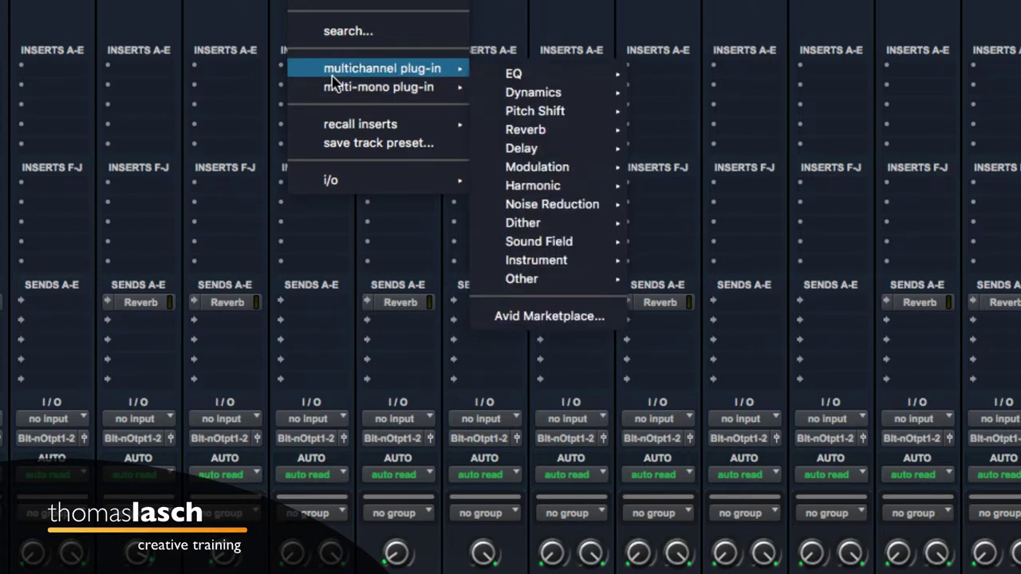
mouse_move(337, 94)
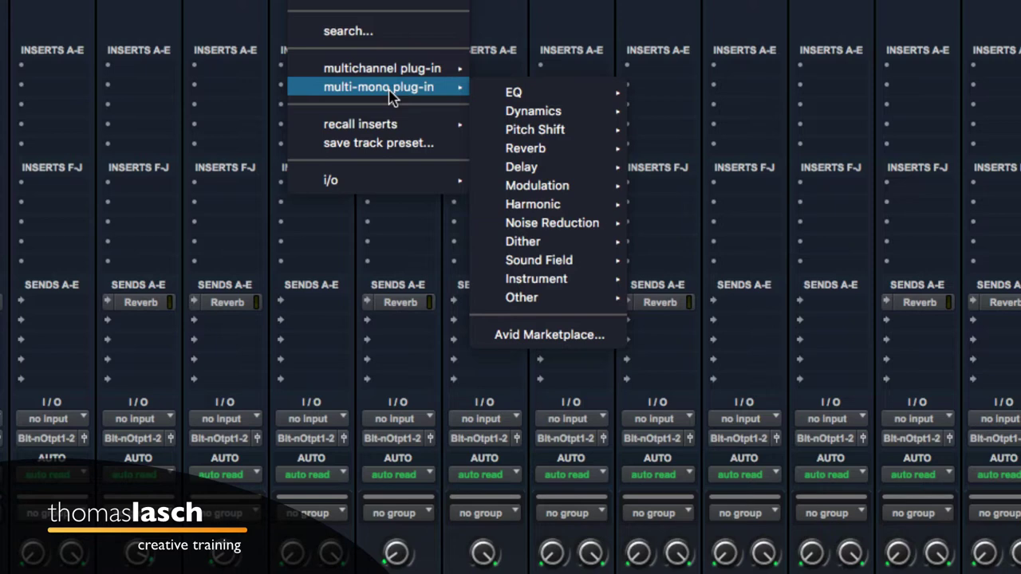
mouse_move(391, 72)
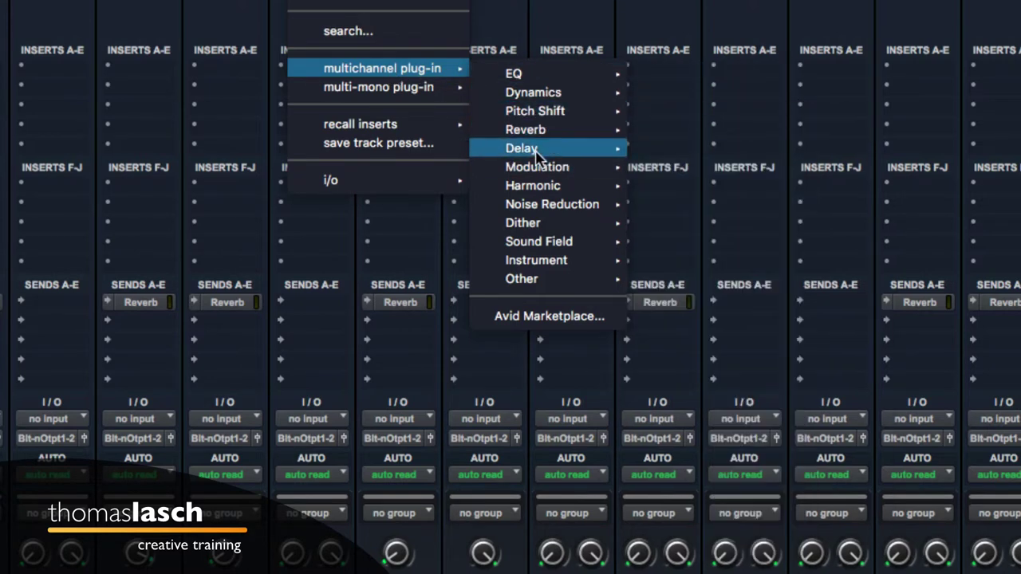
mouse_move(540, 97)
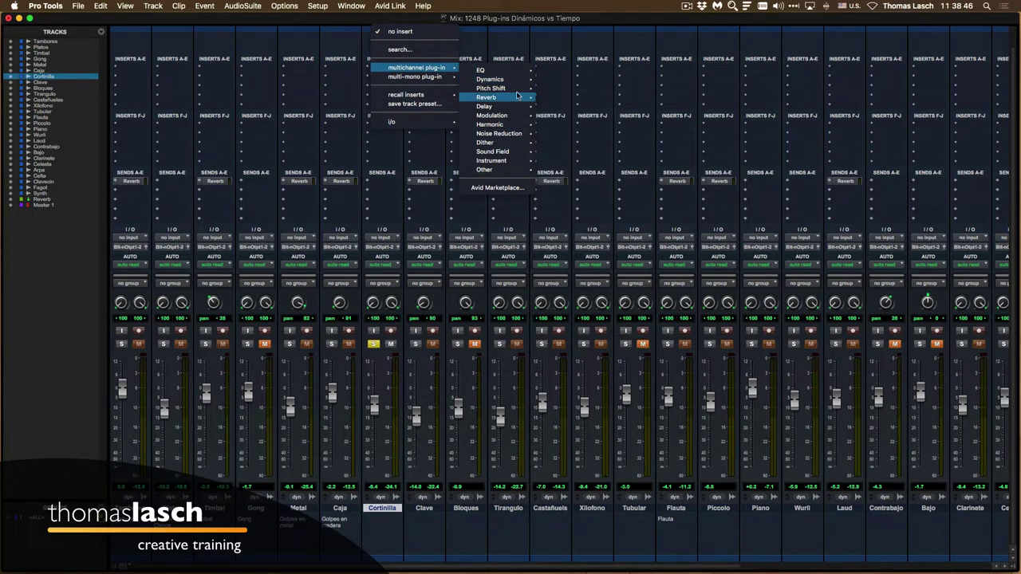
mouse_move(492, 70)
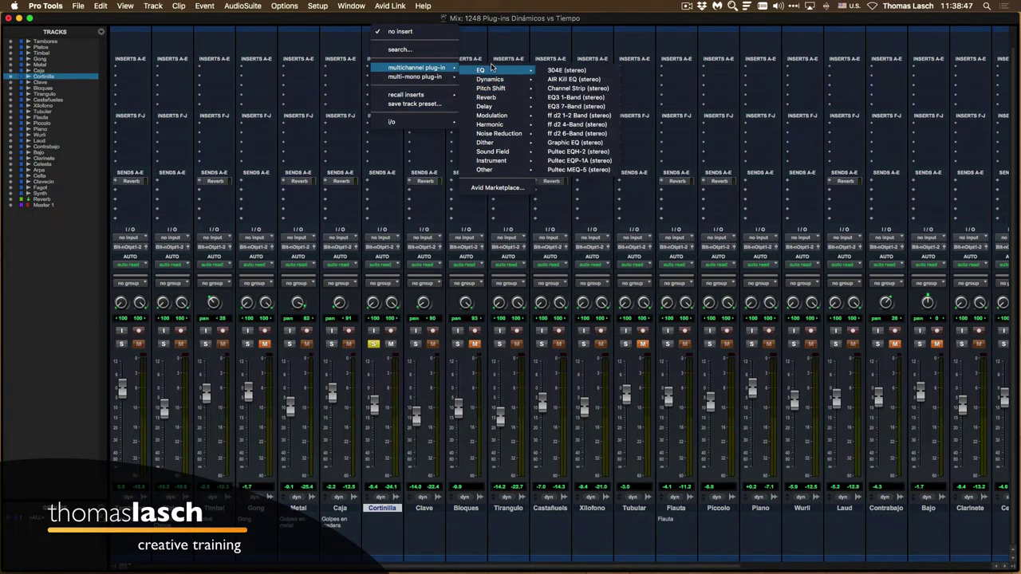
click(573, 97)
drag(659, 30, 531, 107)
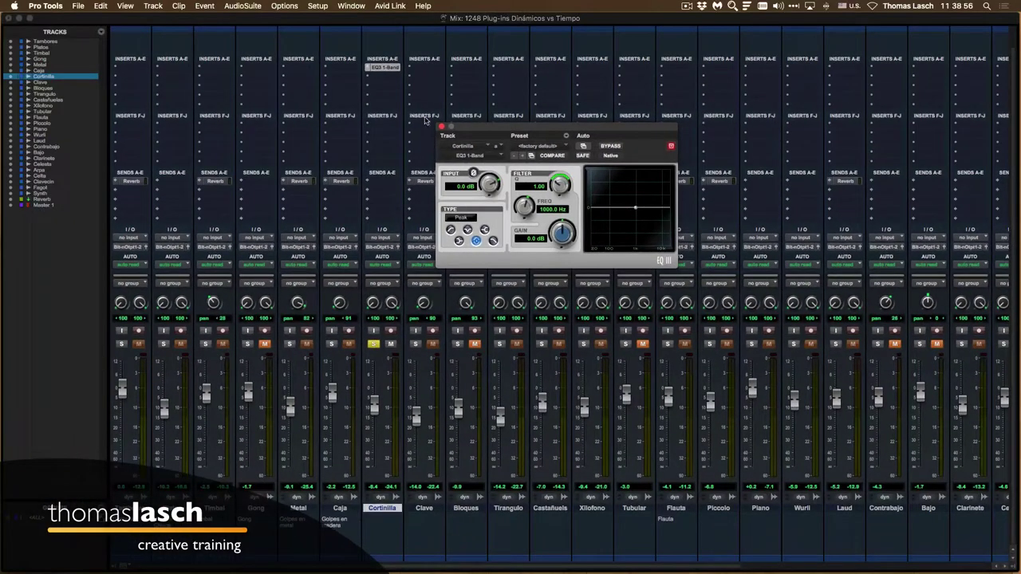
drag(482, 129, 493, 125)
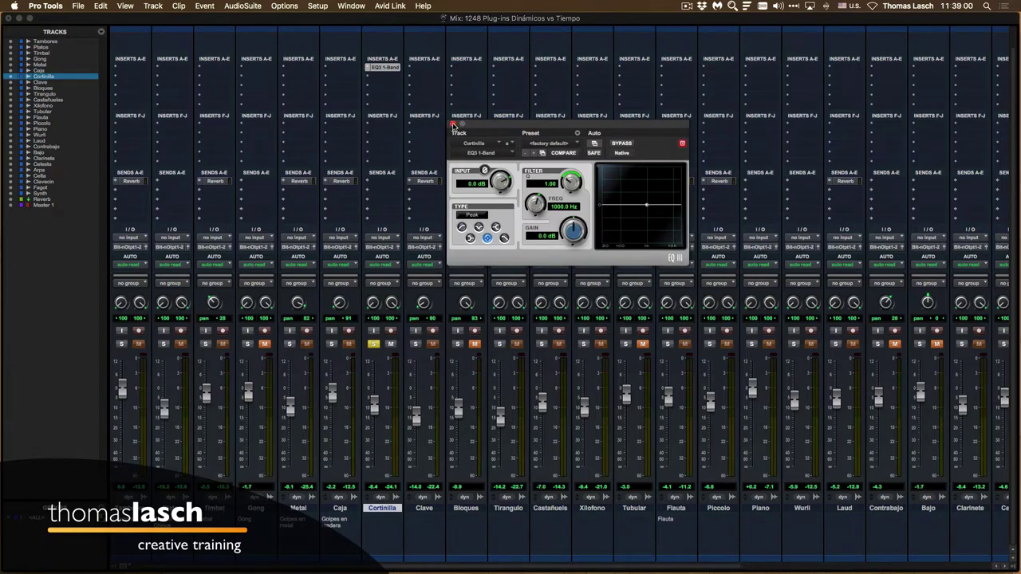
click(452, 124)
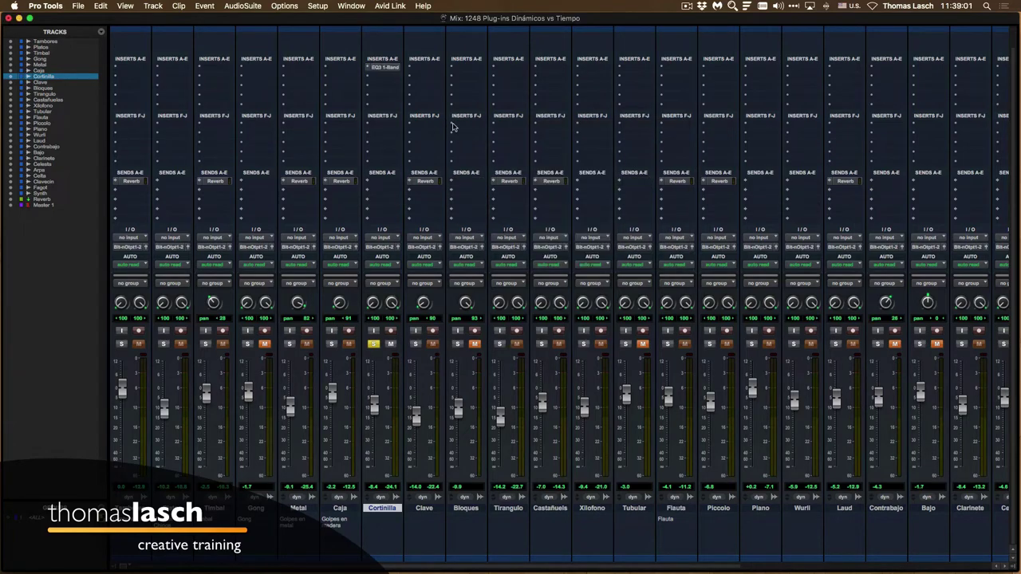
- Check the multichannel Dynamics plug-ins offered for Cortinilla's first insert slot without choosing one
click(369, 70)
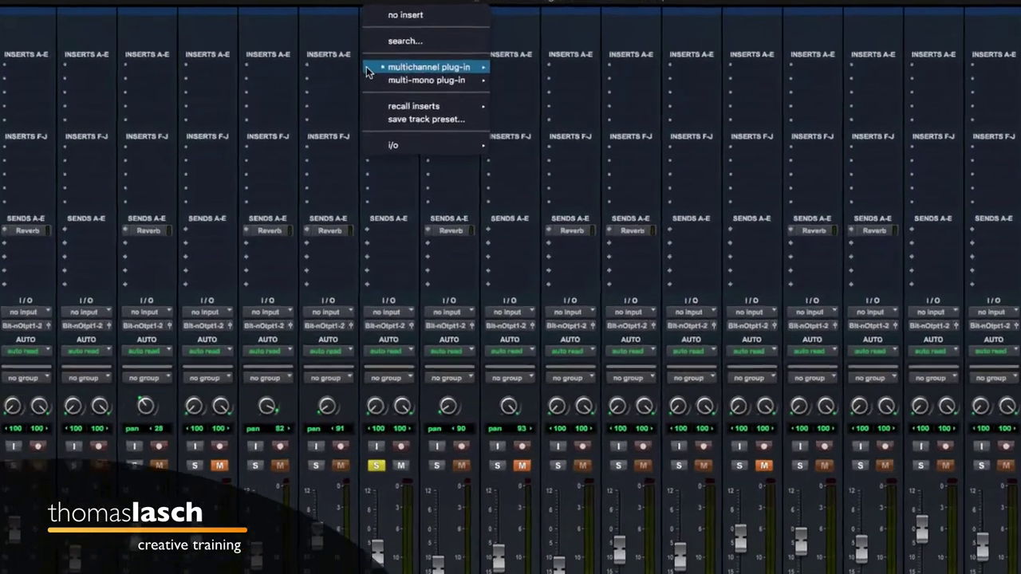
mouse_move(370, 71)
mouse_move(534, 83)
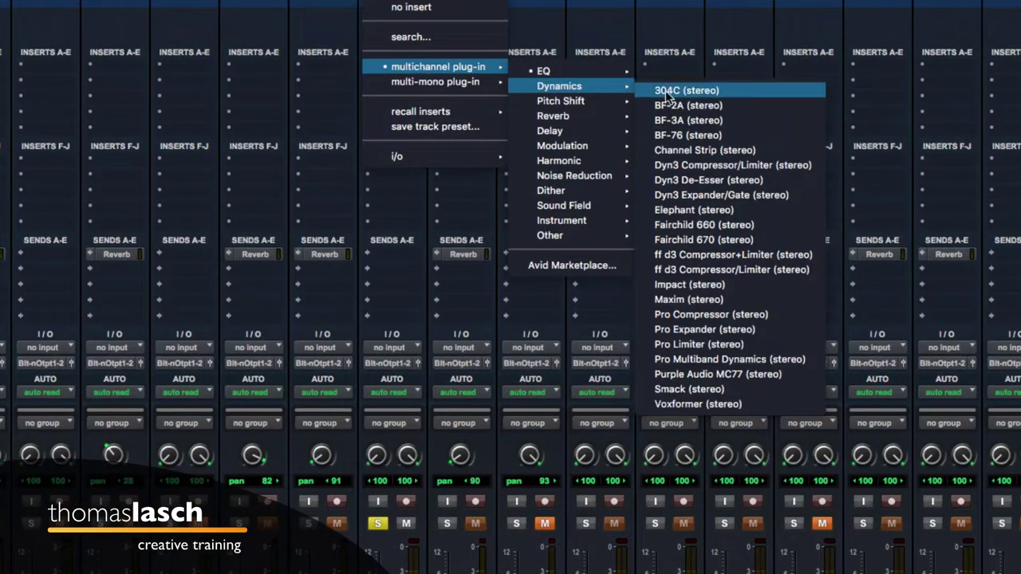
click(614, 47)
- From the plug-in window, replace Cortinilla's EQ3 1-Band with the multichannel Dyn3 Compressor/Limiter (stereo)
click(400, 69)
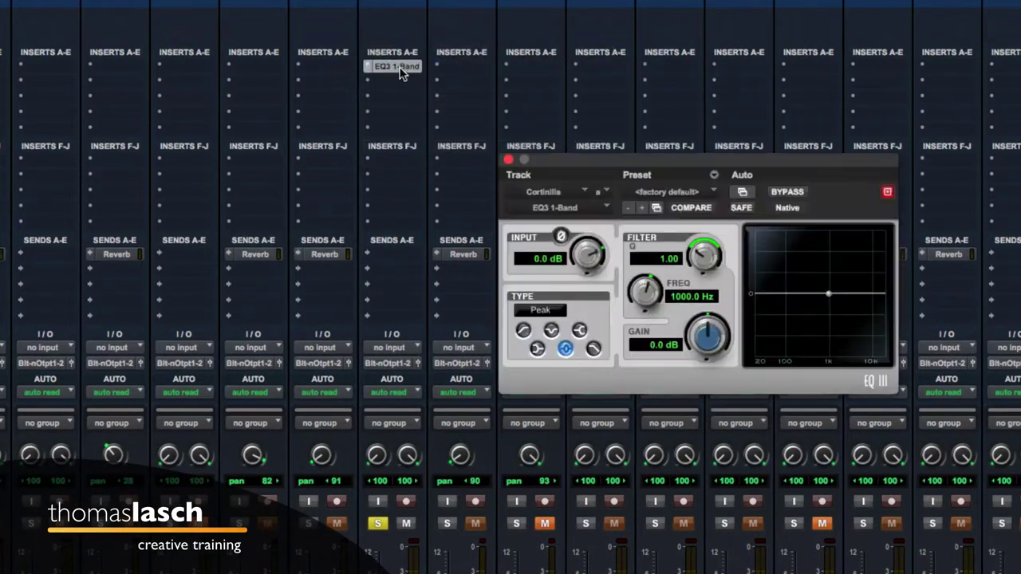
drag(594, 158, 536, 122)
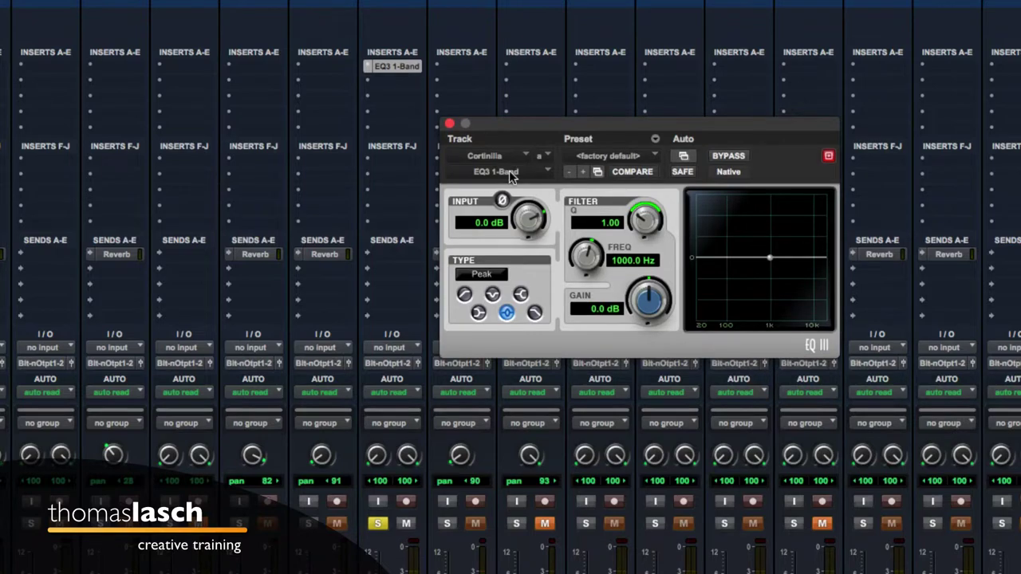
click(496, 173)
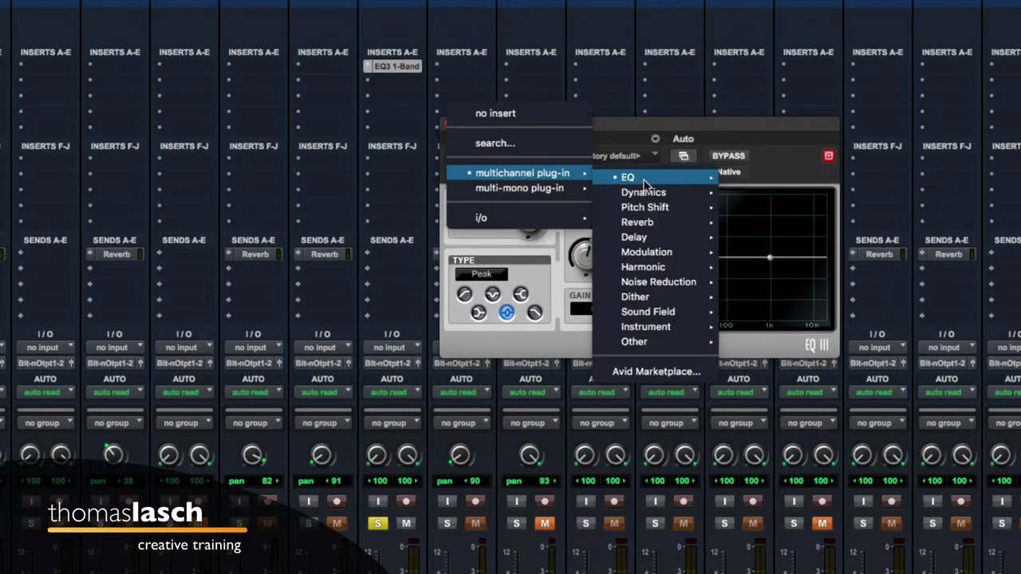
mouse_move(638, 180)
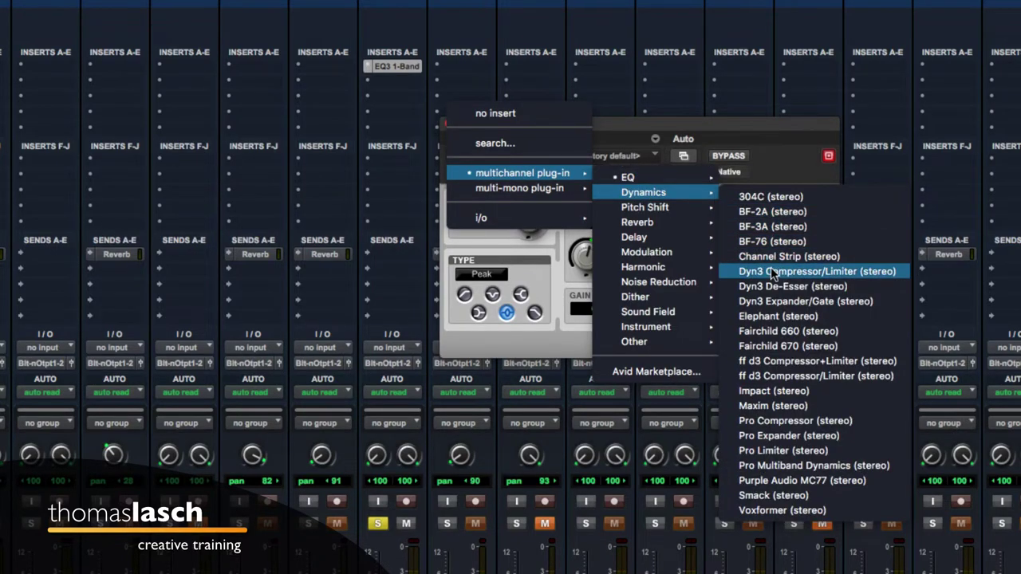
click(792, 272)
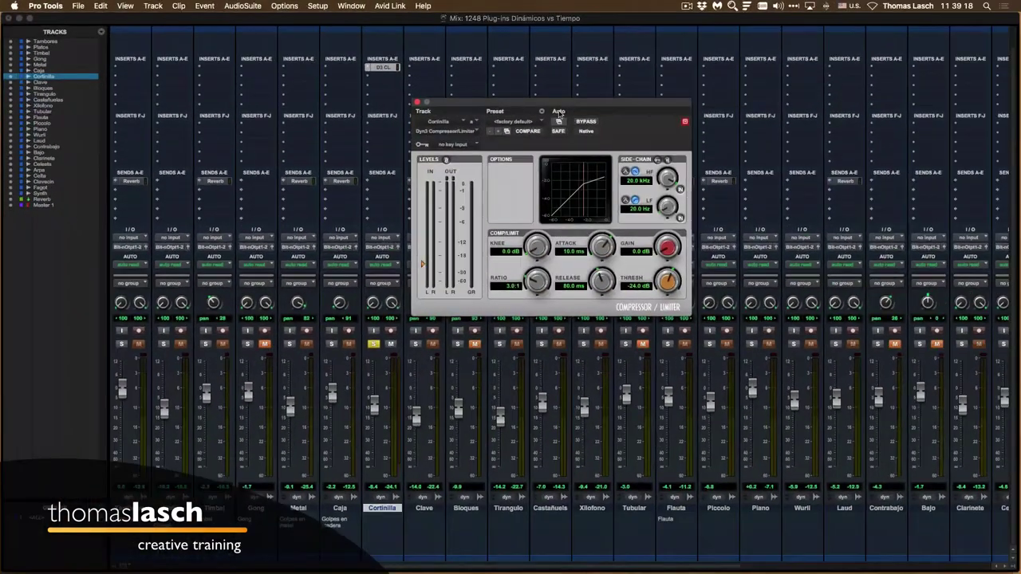
drag(559, 104, 477, 87)
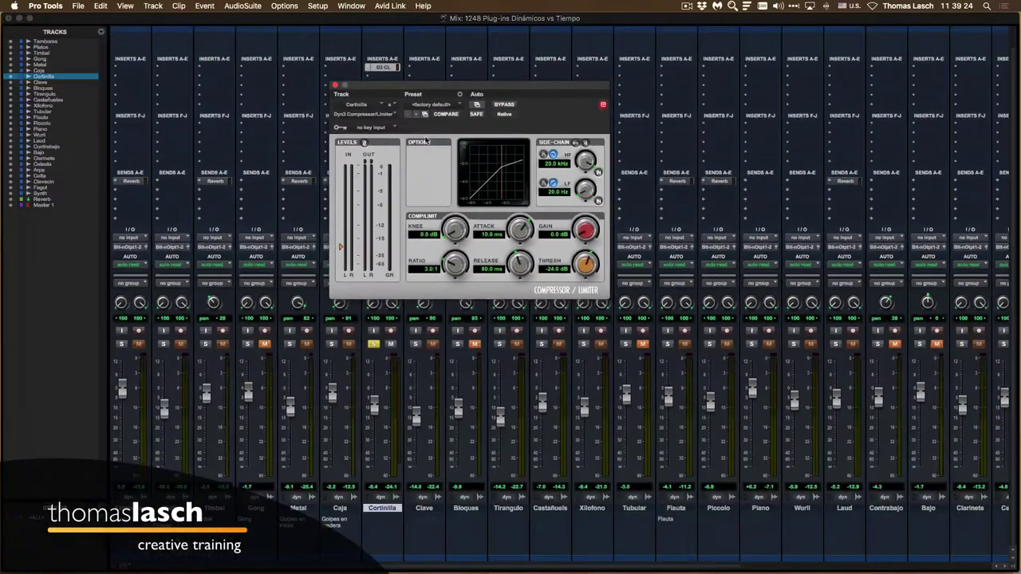
- Replace Cortinilla's Dyn3 Compressor/Limiter with the multichannel Pro Limiter (stereo) from its plug-in window
click(377, 117)
mouse_move(380, 117)
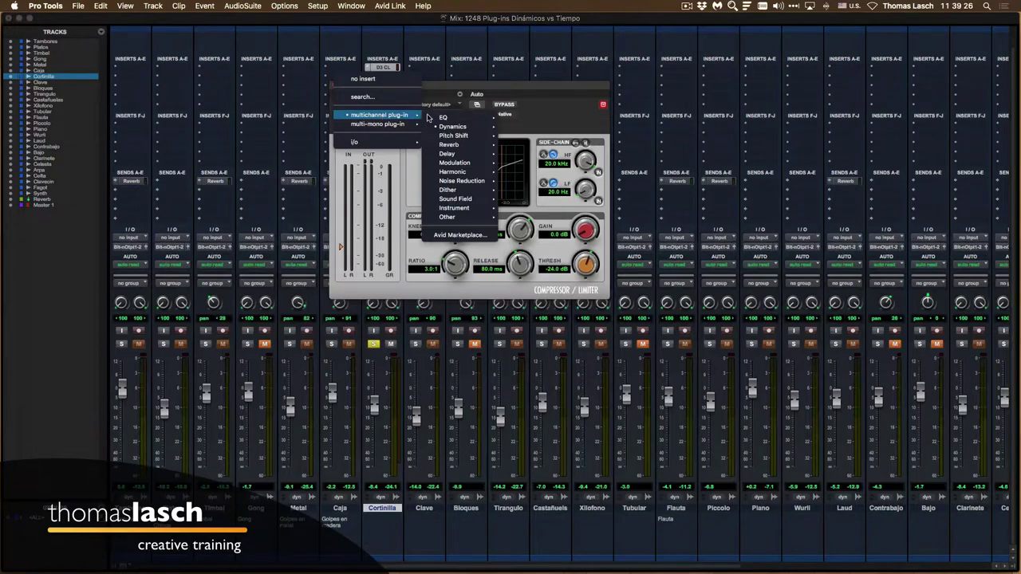
mouse_move(455, 127)
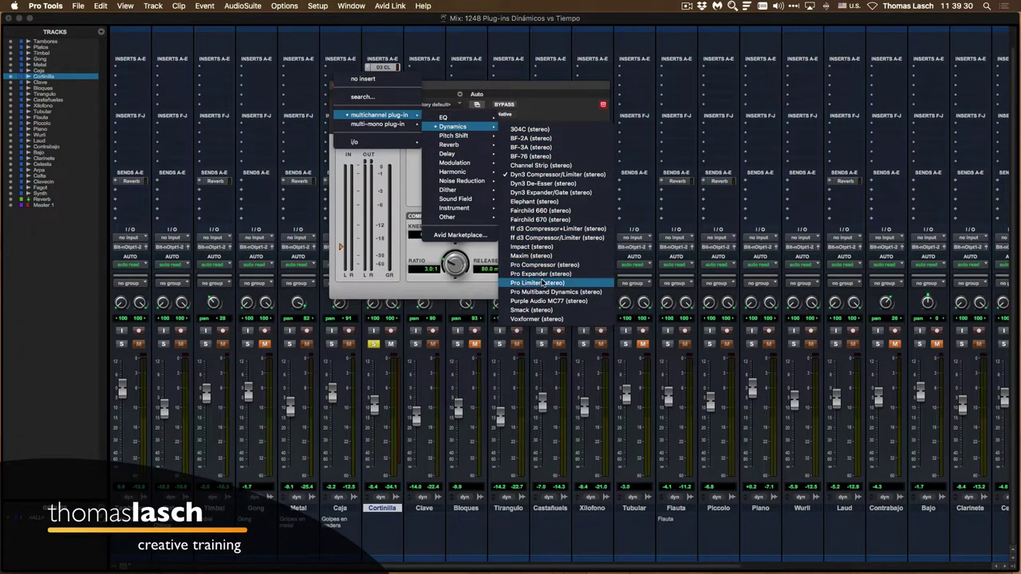
key(Escape)
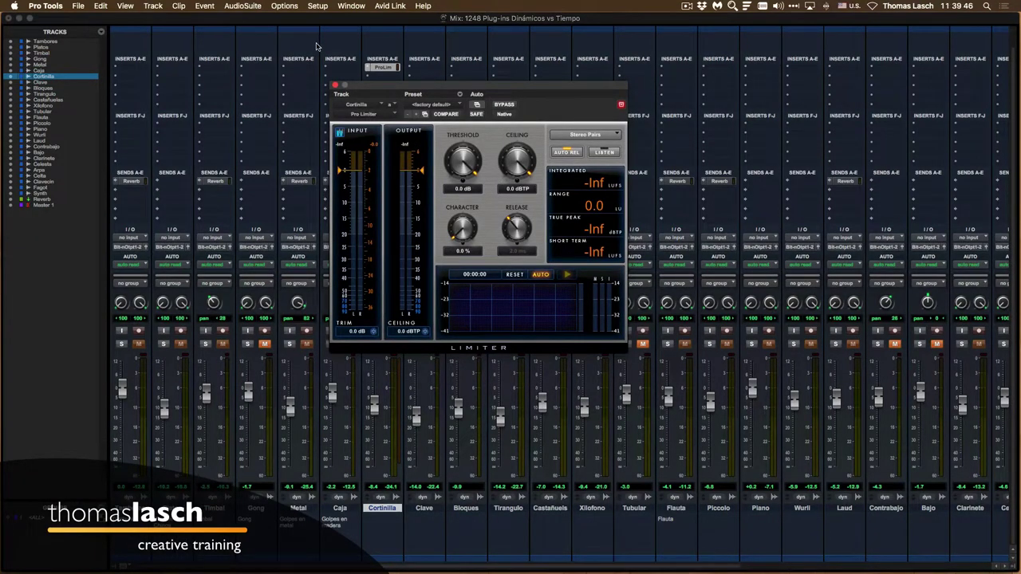
- Close the Pro Limiter window and remove the plug-in from Cortinilla's first insert slot
click(336, 86)
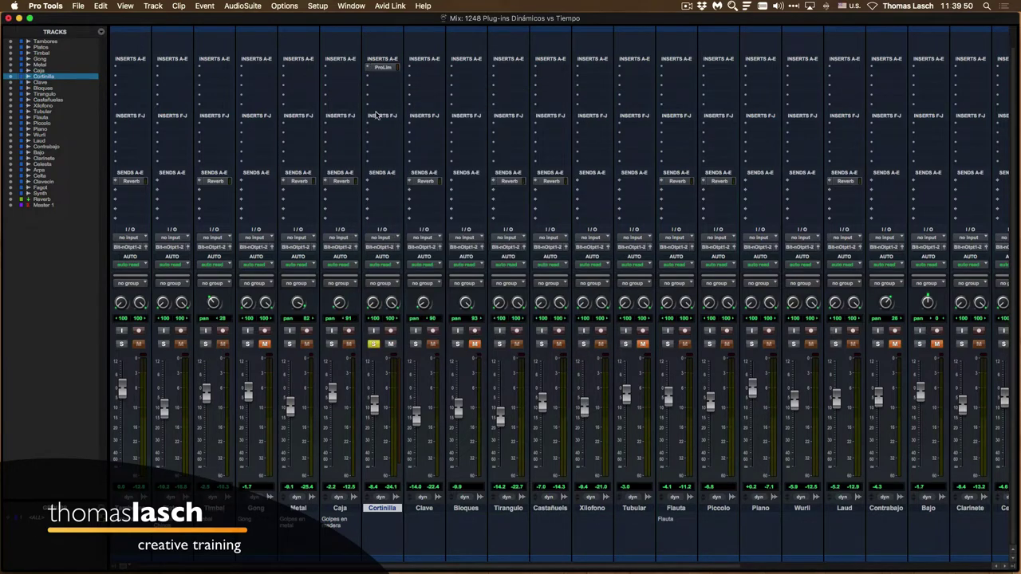
click(368, 69)
click(387, 32)
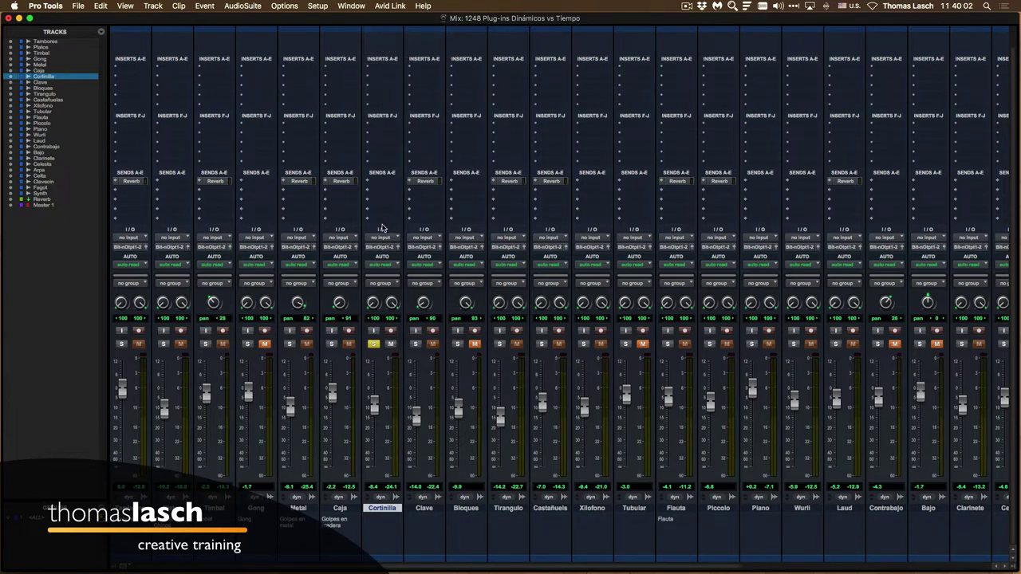
- Unmute the Reverb auxiliary track at the end of the mixer
scroll(563, 276, right, 10)
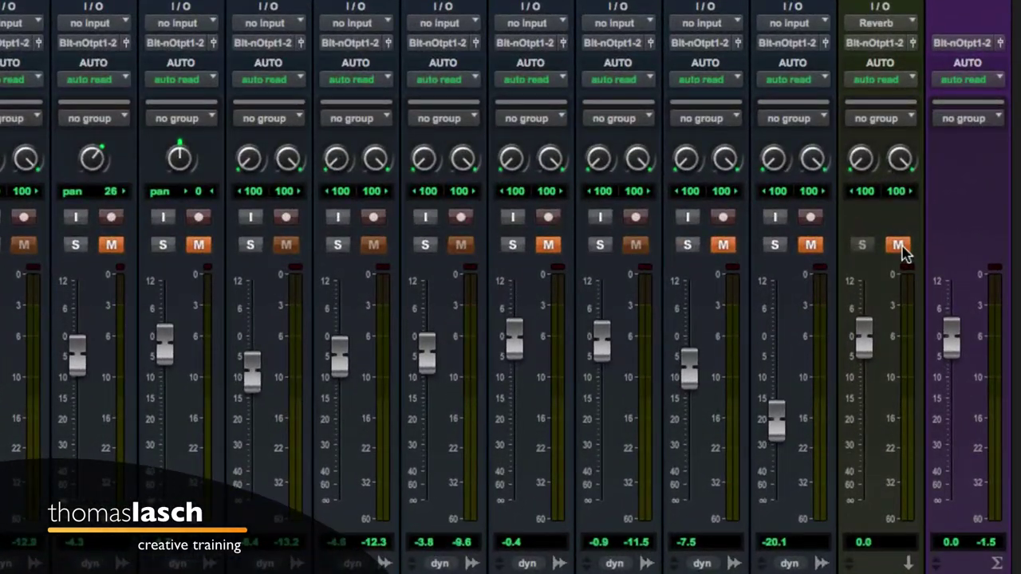
click(899, 246)
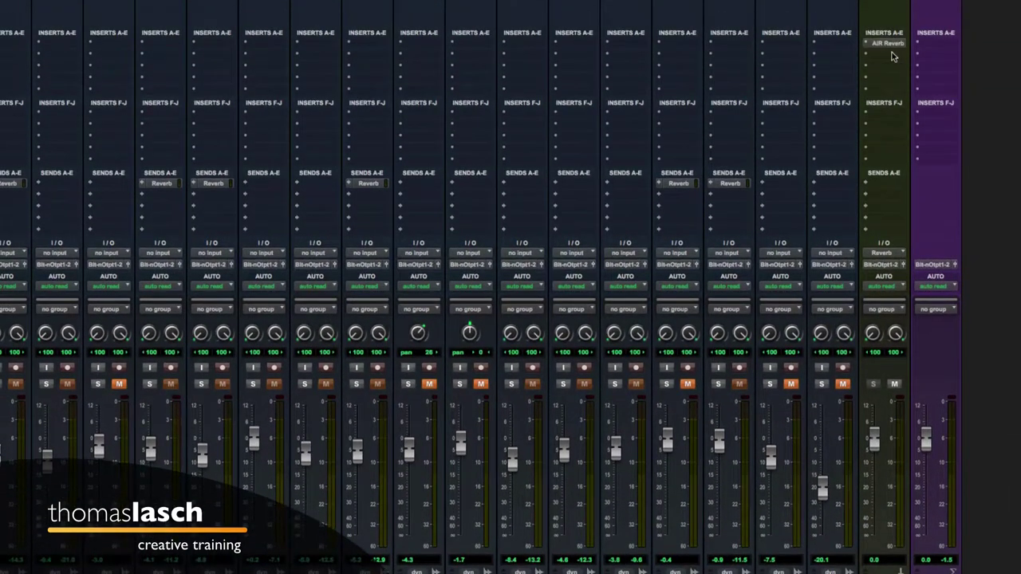
- Open the AIR Reverb plug-in on the Reverb auxiliary track to view its settings, and close its window
click(887, 43)
drag(379, 35, 509, 35)
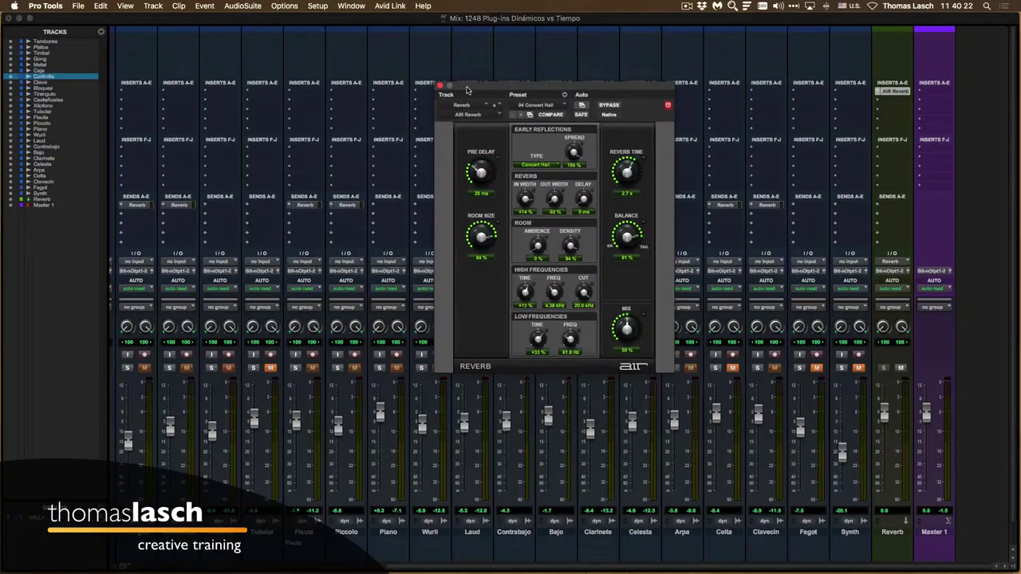
click(439, 85)
- Examine the output and bus destinations offered for Cortinilla's first send slot, including the Reverb (Stereo) bus
scroll(317, 327, left, 5)
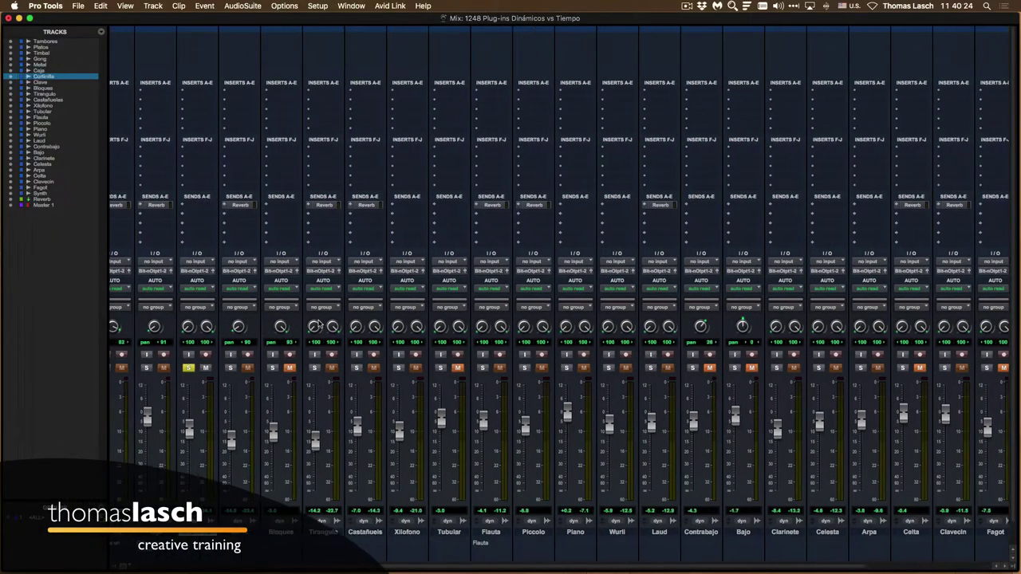
scroll(317, 327, left, 4)
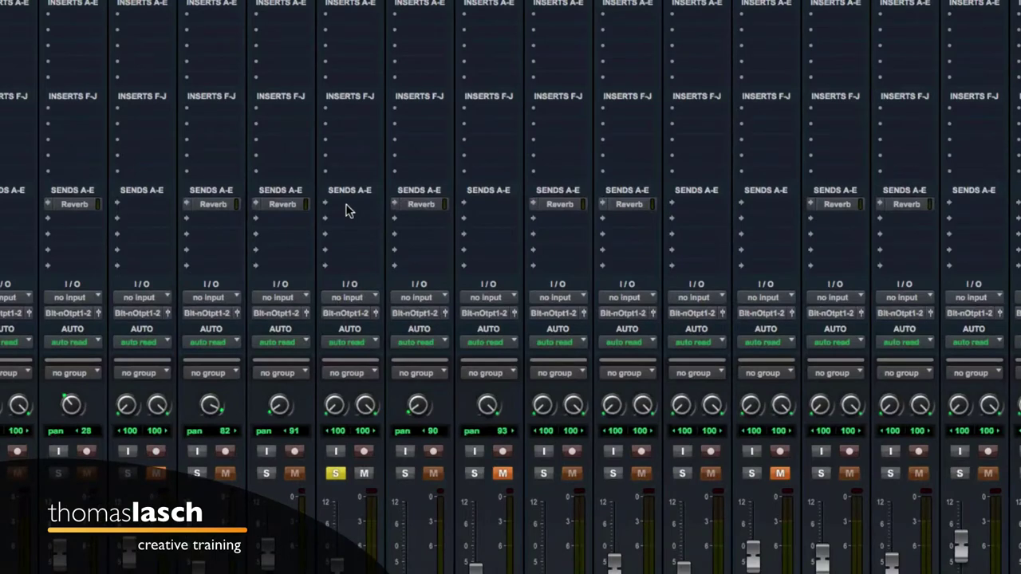
click(347, 209)
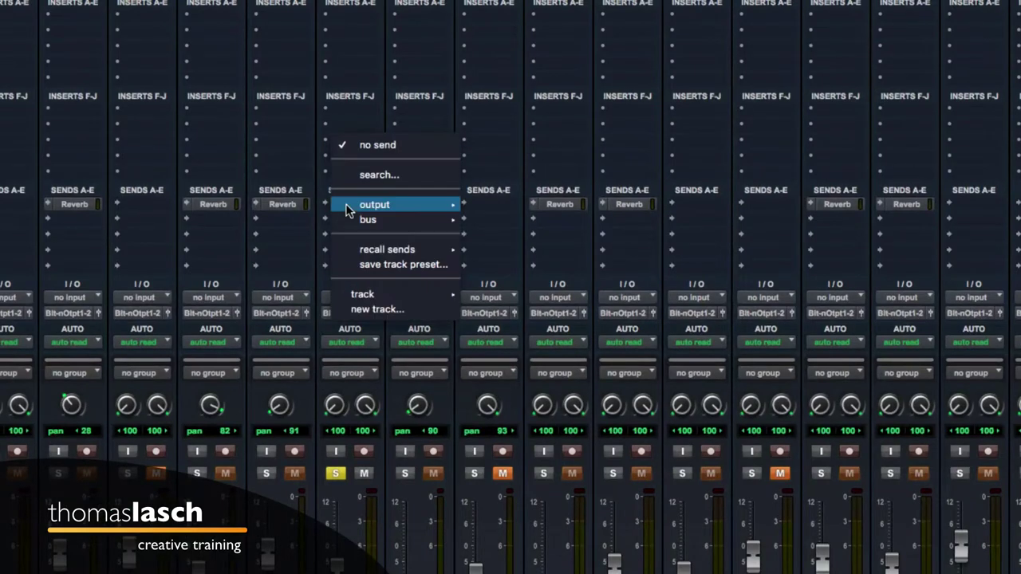
mouse_move(348, 209)
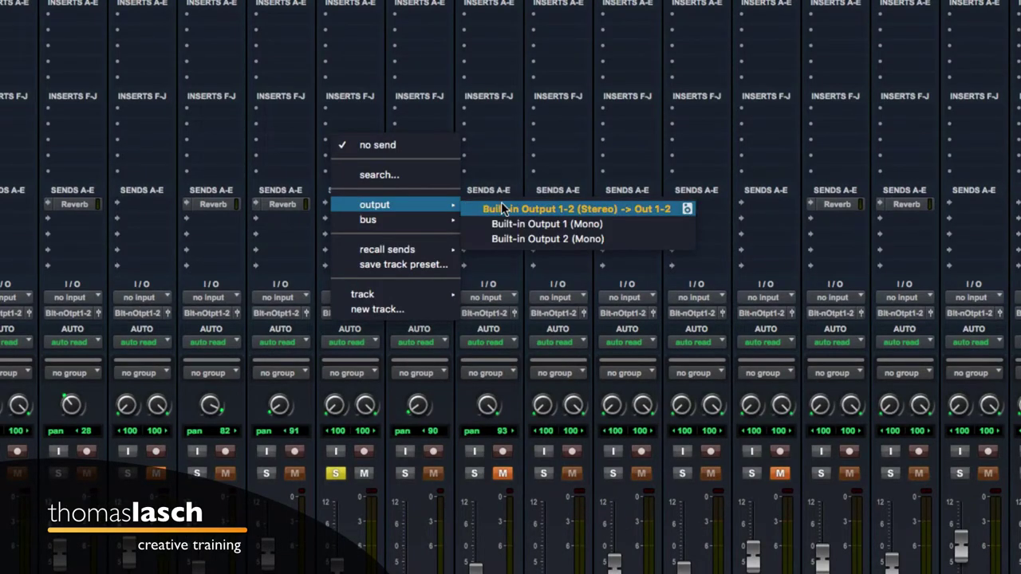
mouse_move(378, 217)
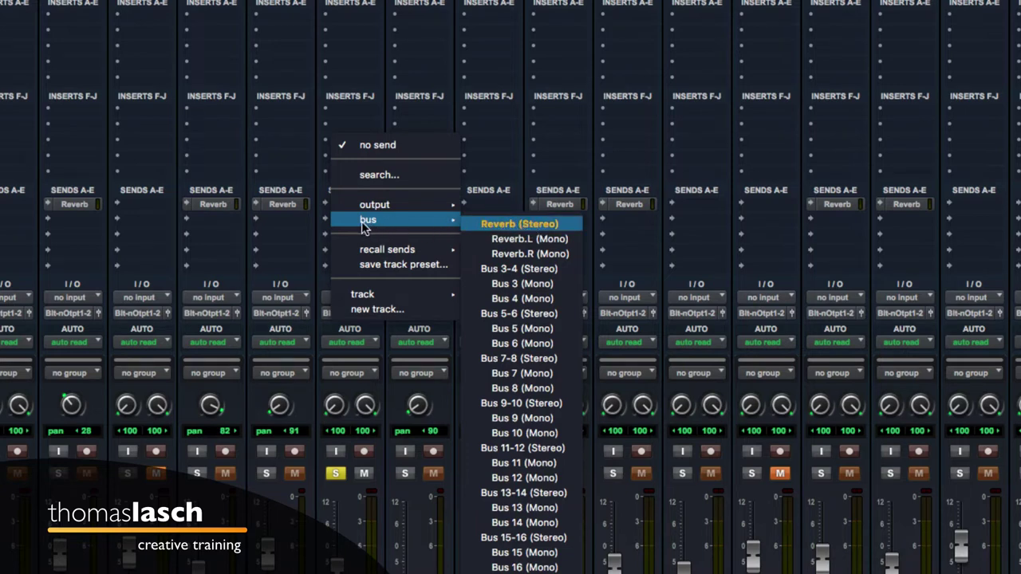
click(498, 226)
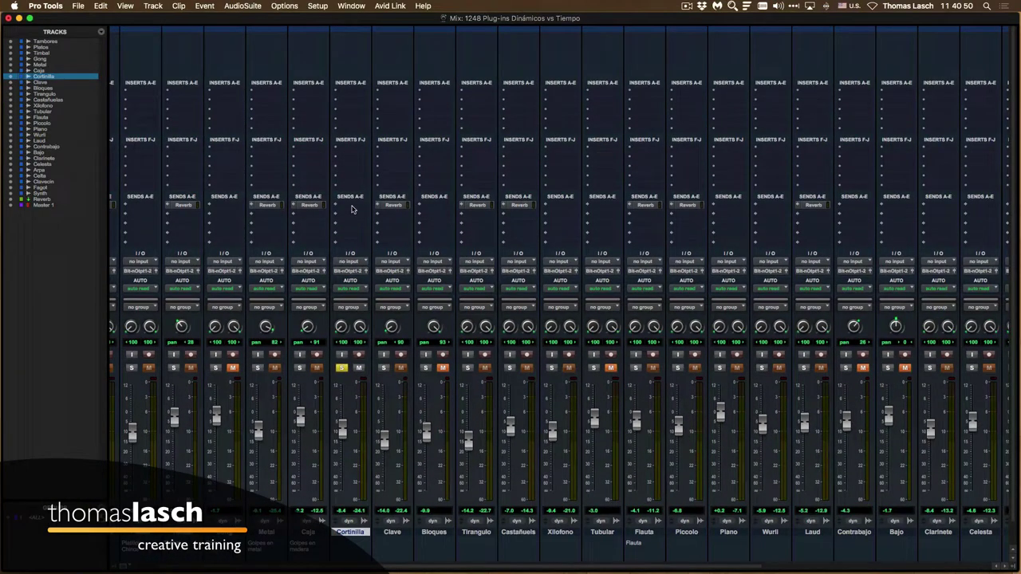
- Assign the Reverb (Stereo) bus to Cortinilla's first send and move the send window clear of the track
click(352, 207)
mouse_move(371, 214)
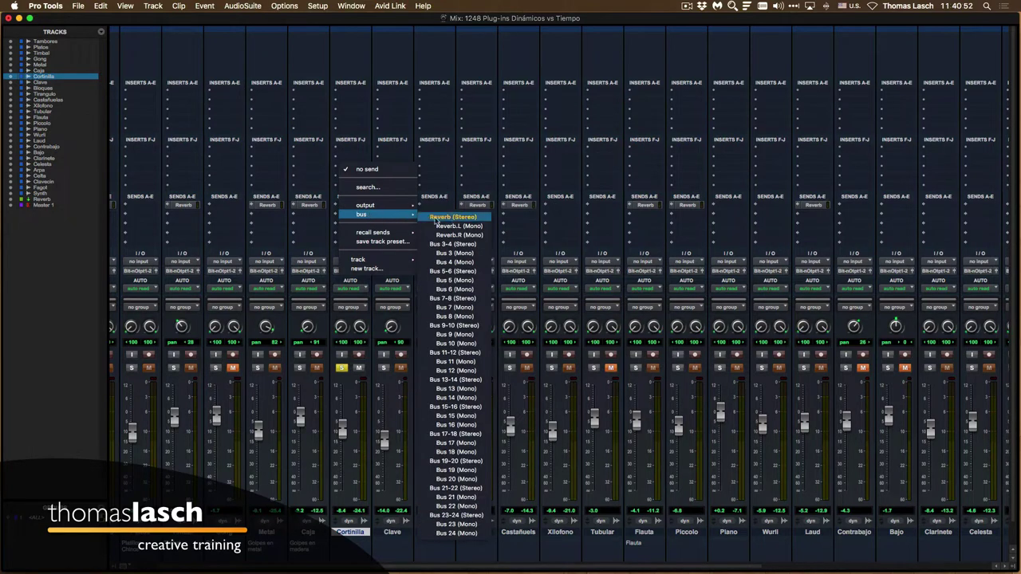
click(453, 218)
drag(449, 78, 537, 78)
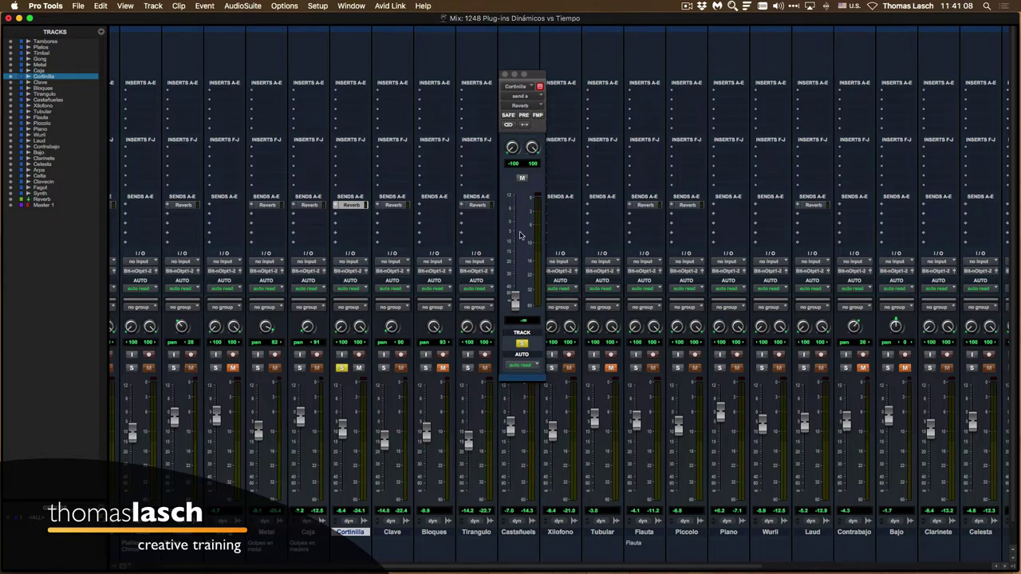
- Try different levels for Cortinilla's Reverb send, leave it at -1.1 dB and close the send window
mouse_move(514, 301)
mouse_down()
mouse_move(515, 240)
mouse_move(514, 301)
mouse_up()
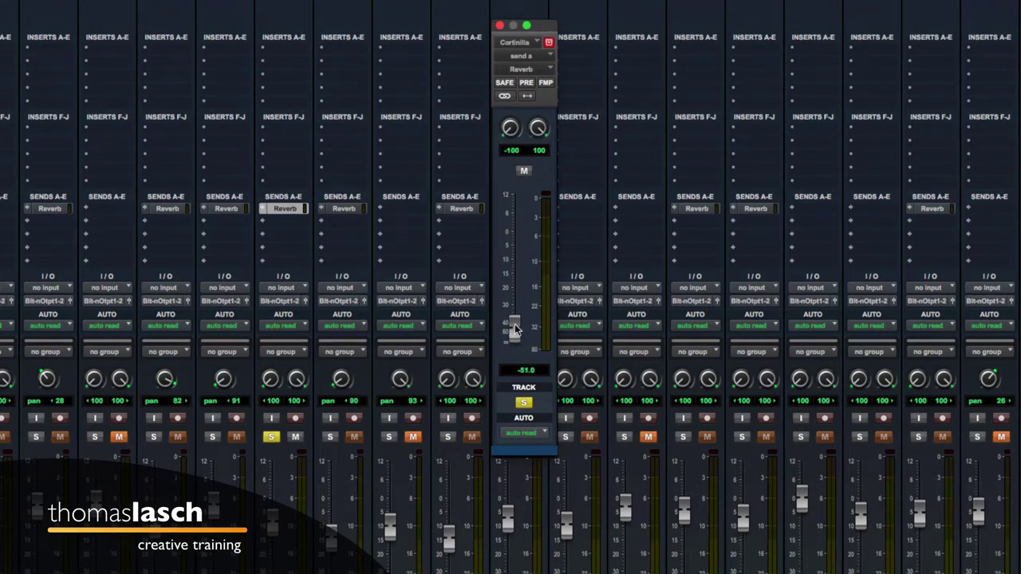
drag(515, 324, 513, 224)
drag(512, 218, 516, 355)
drag(516, 341, 516, 265)
drag(512, 271, 515, 241)
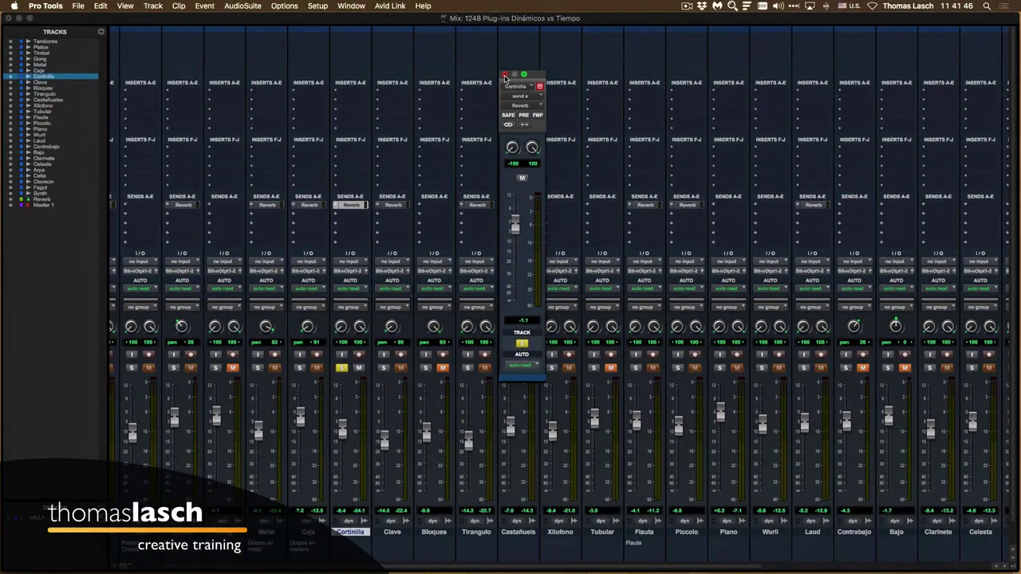
click(505, 75)
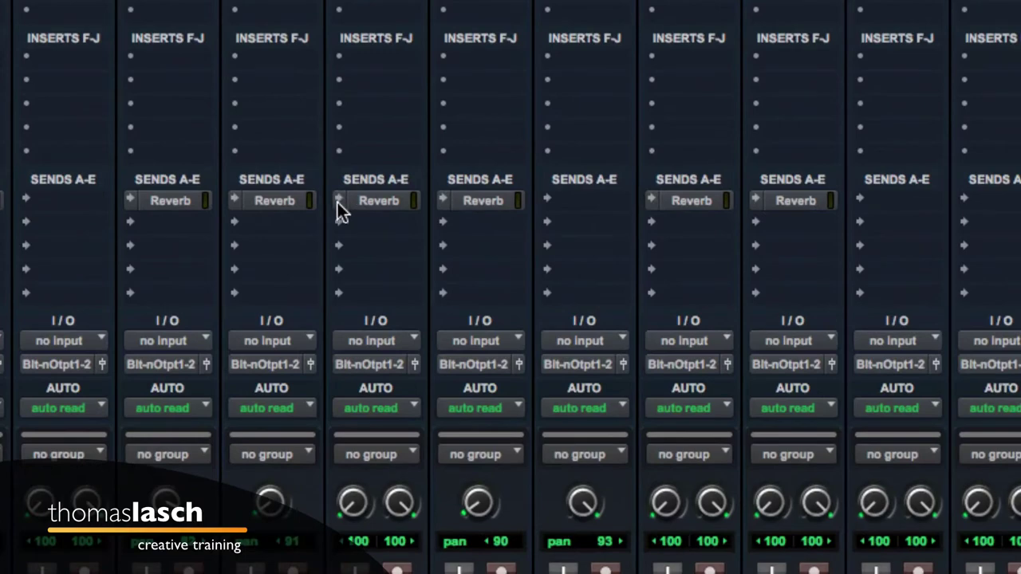
- Show the send A level, pan and mute controls in the channel strips and take Cortinilla out of solo
click(339, 202)
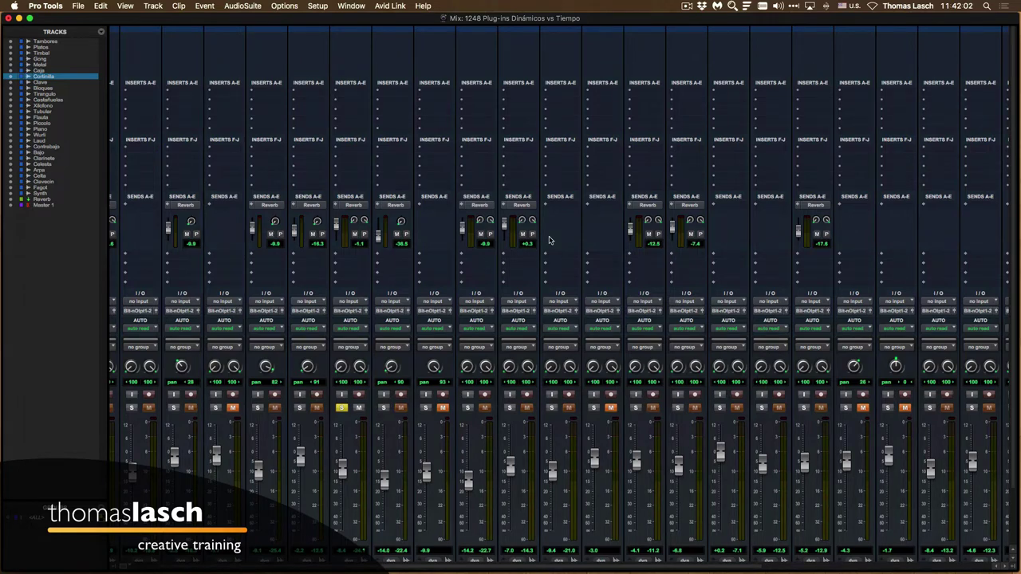
click(342, 409)
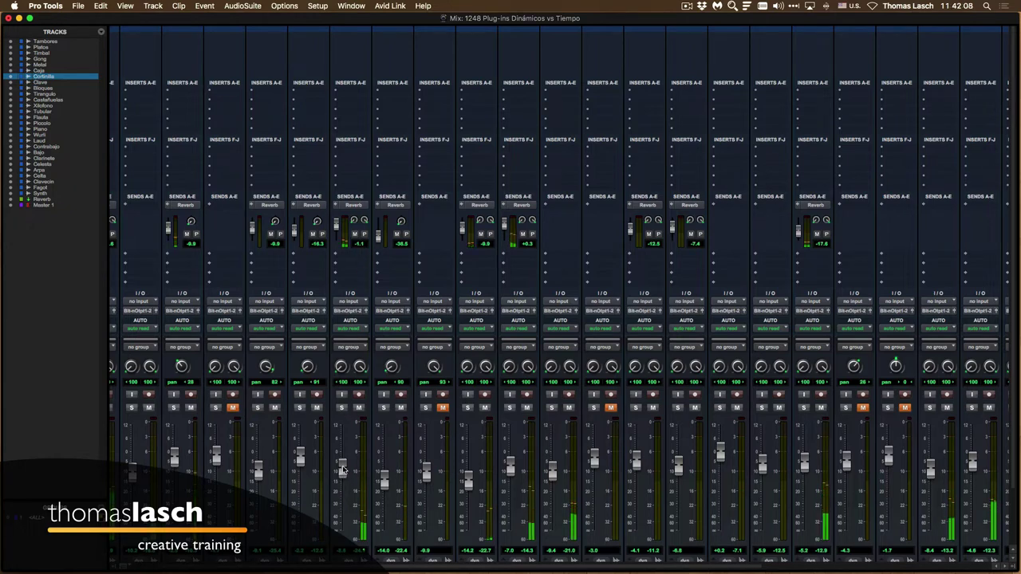
drag(343, 469, 343, 471)
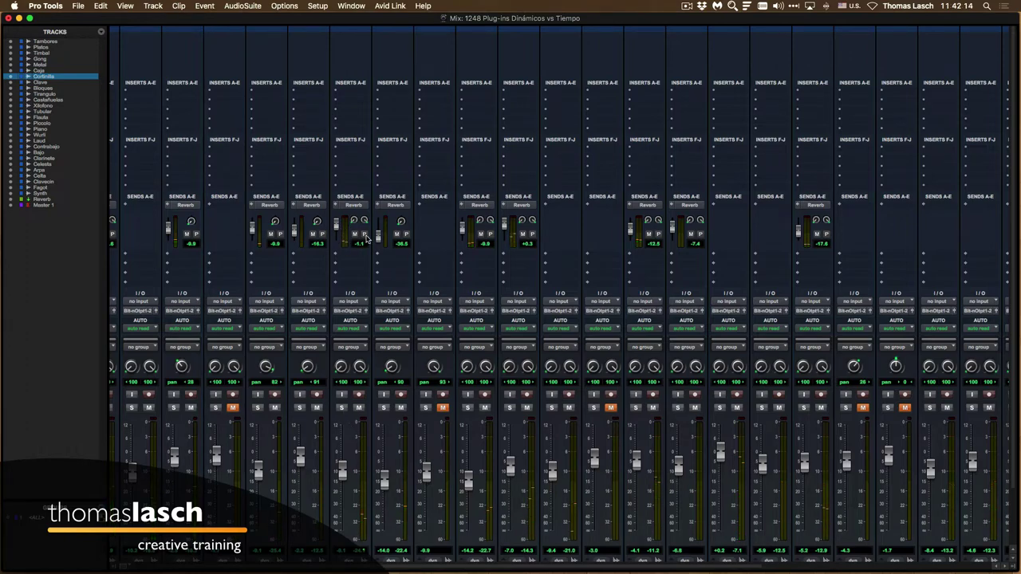
- Solo the Laud track, raise its Reverb send level, and unsolo the track
scroll(367, 239, down, 5)
scroll(367, 239, right, 10)
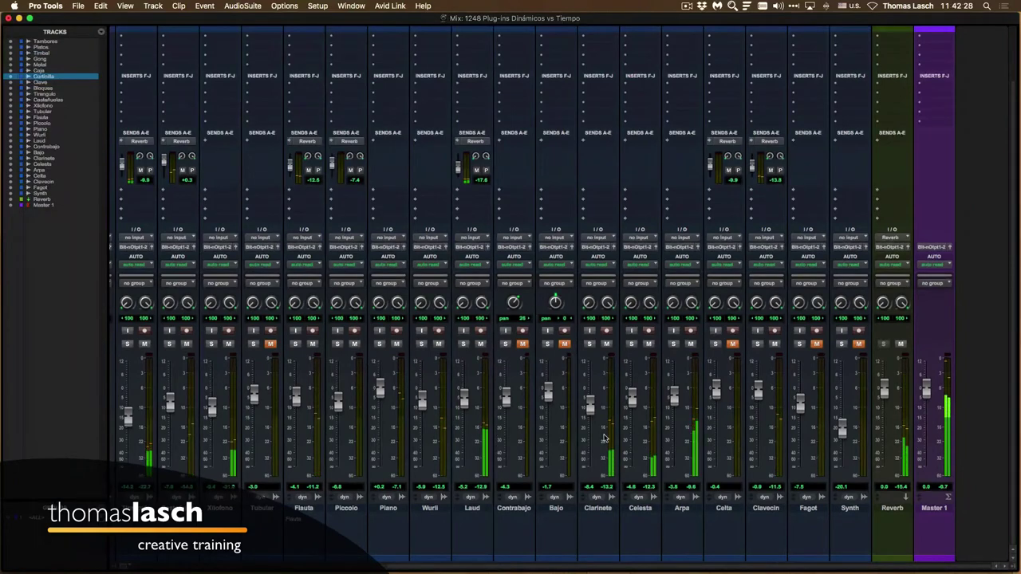
click(463, 344)
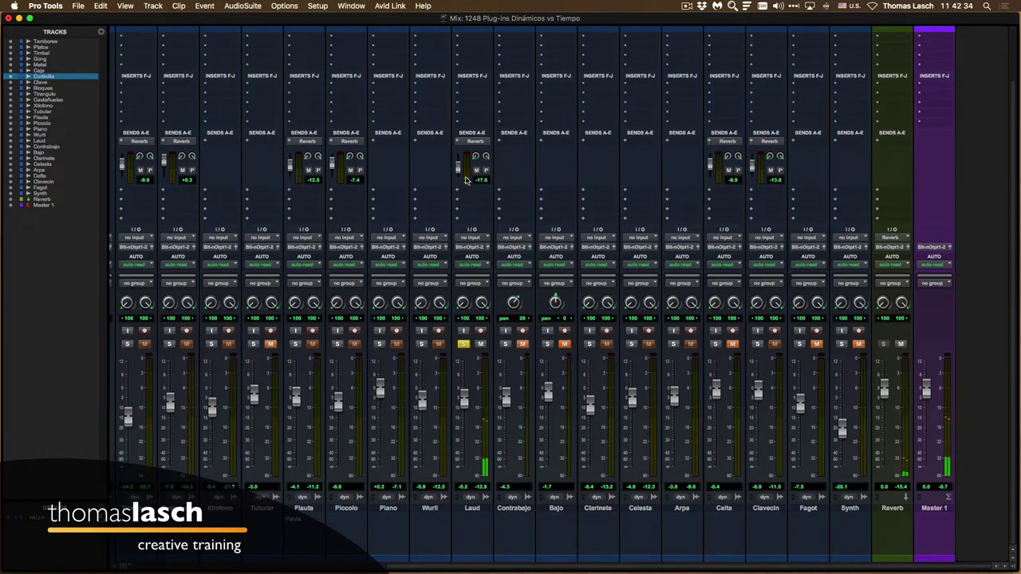
mouse_move(457, 168)
mouse_down()
mouse_move(457, 156)
mouse_move(457, 165)
mouse_up()
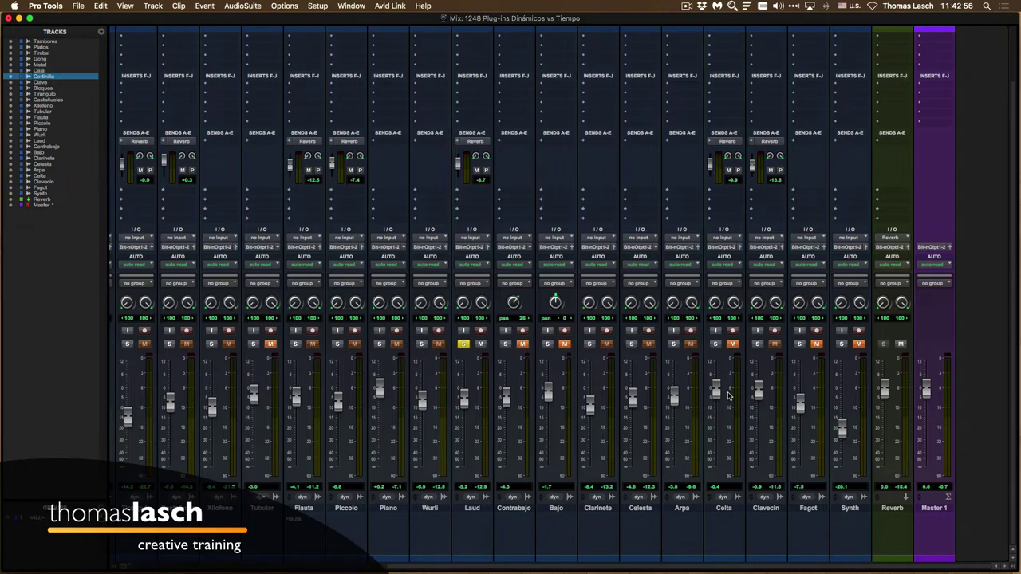
click(465, 344)
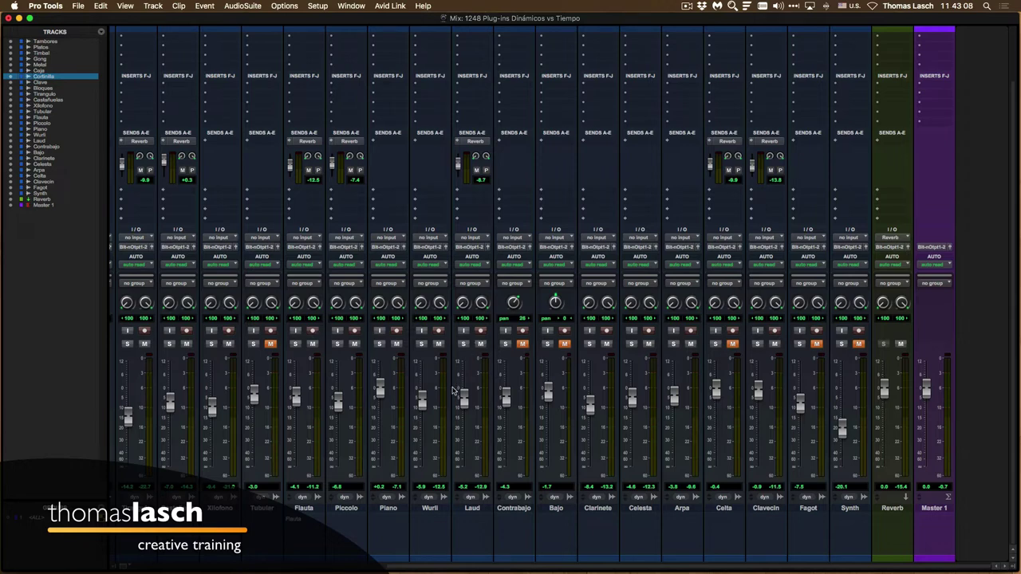
- Return the sends to the compact assignments view and lower Cortinilla's Reverb send to -8.4 dB in its send window
scroll(182, 193, left, 5)
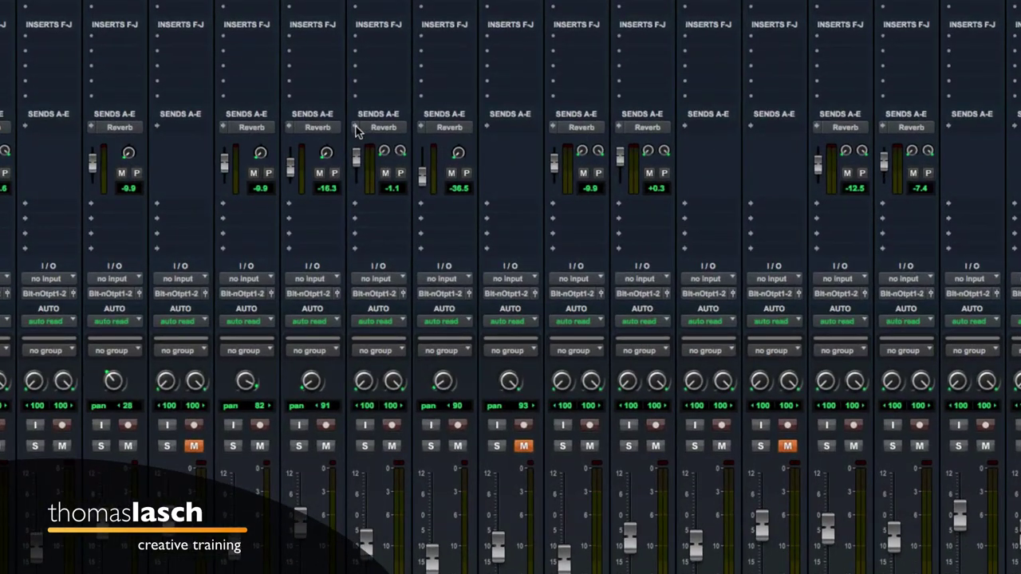
click(356, 126)
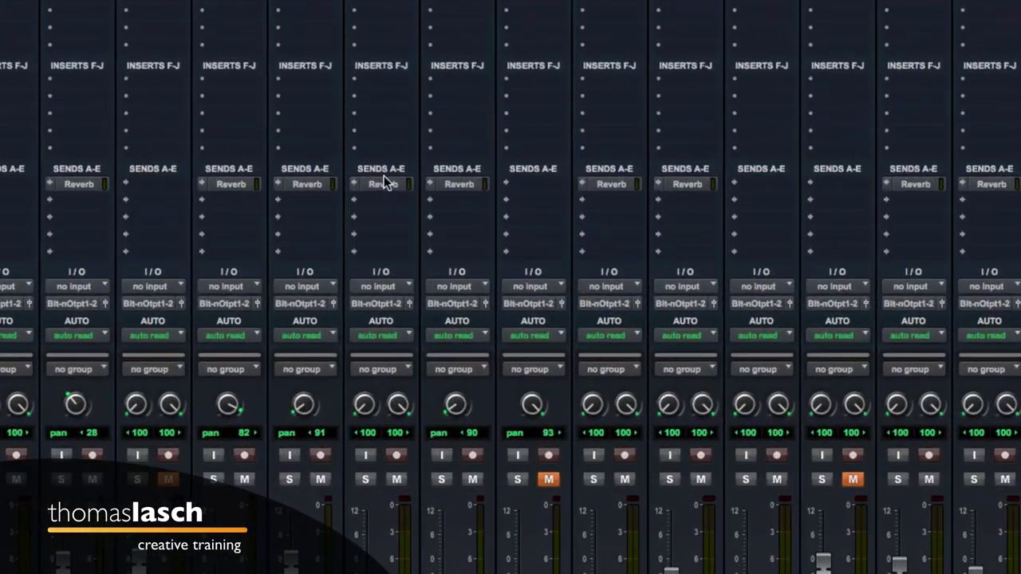
click(384, 180)
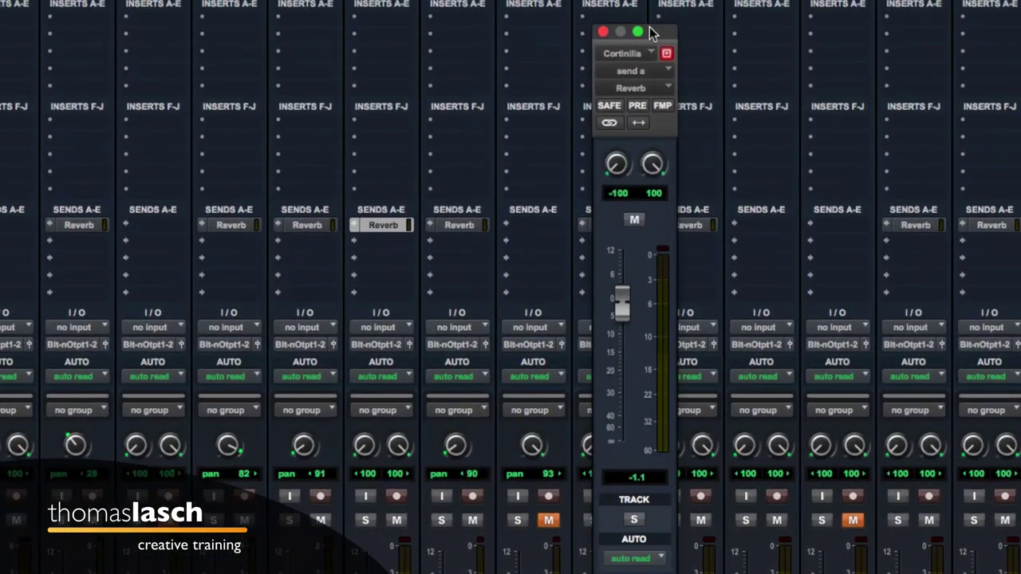
drag(651, 19, 629, 12)
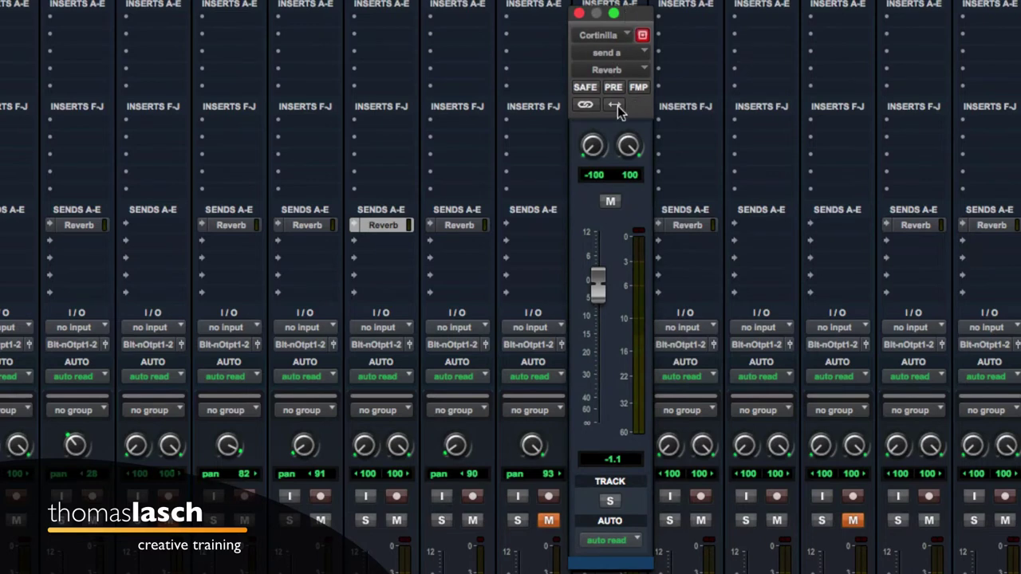
drag(595, 289, 592, 322)
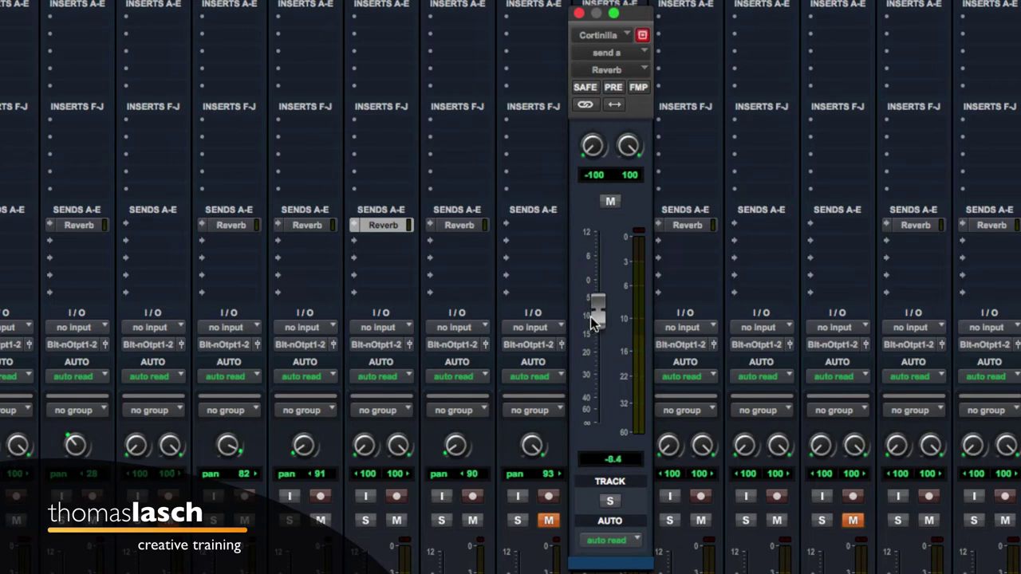
- Switch Cortinilla's Reverb send to pre-fader and back, and raise its level to -0.4 dB
click(613, 87)
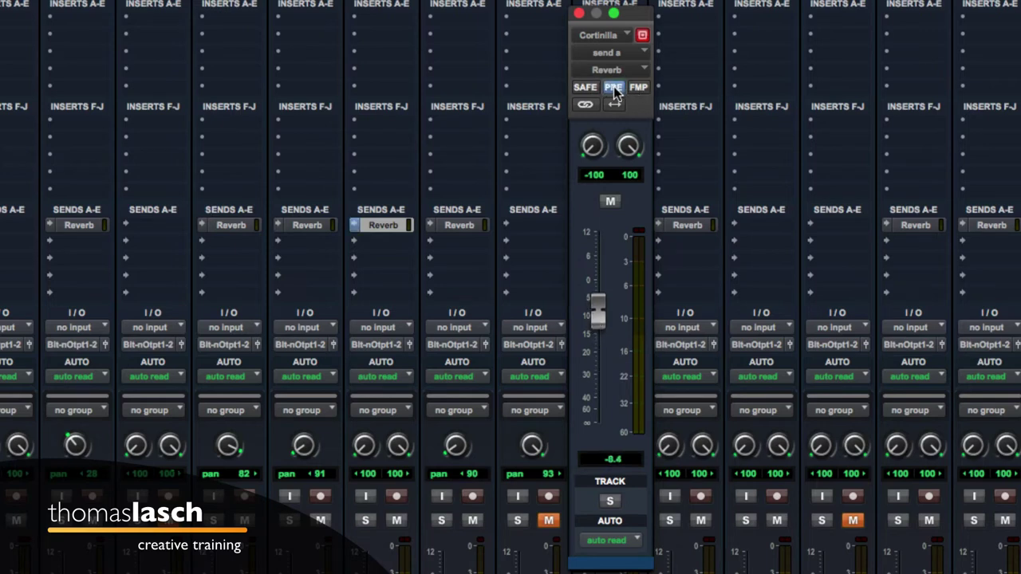
click(613, 89)
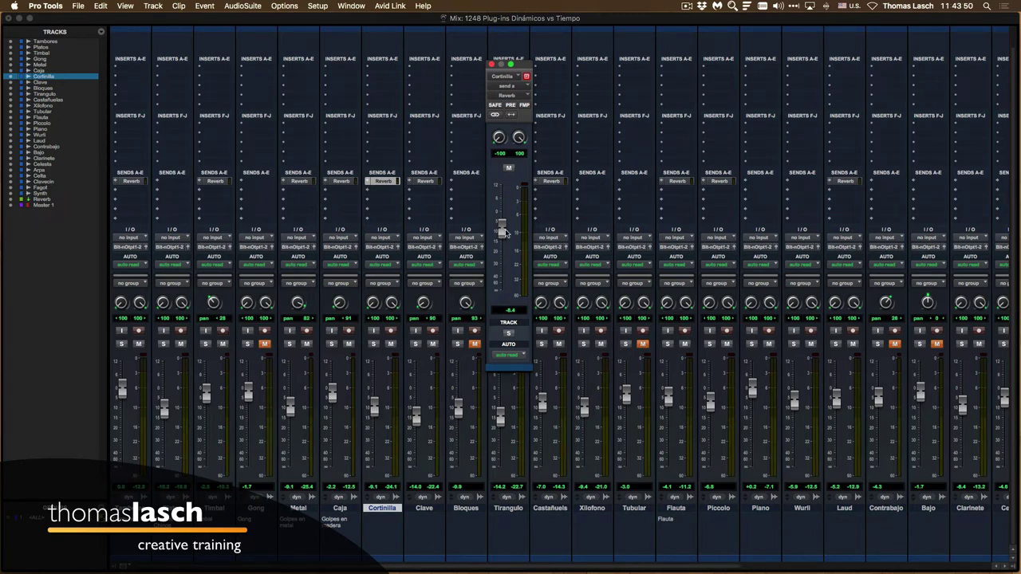
drag(503, 232, 505, 216)
- Make Cortinilla's Reverb send pre-fader, and mute and unmute the Cortinilla track
click(511, 105)
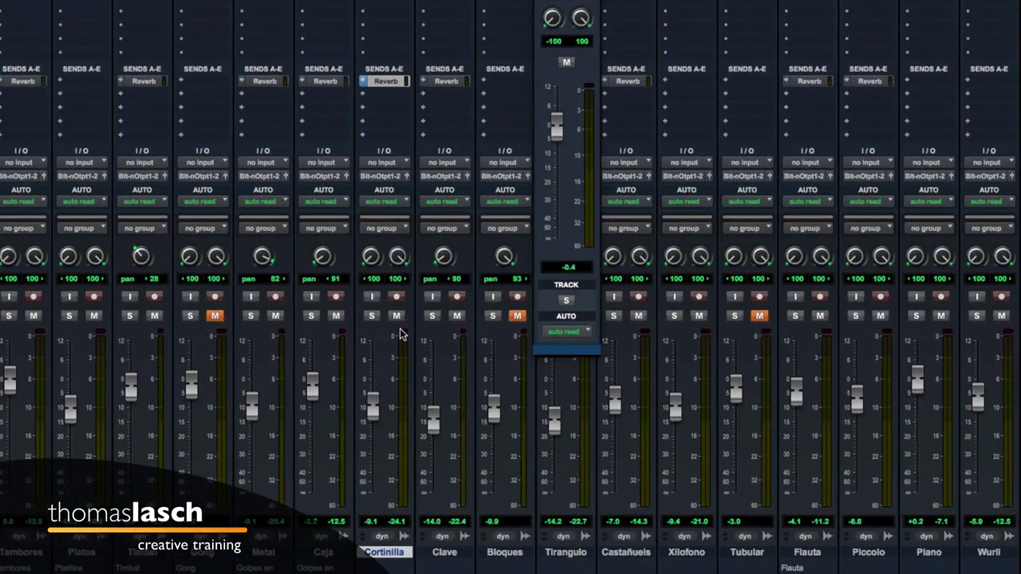
click(396, 317)
click(397, 317)
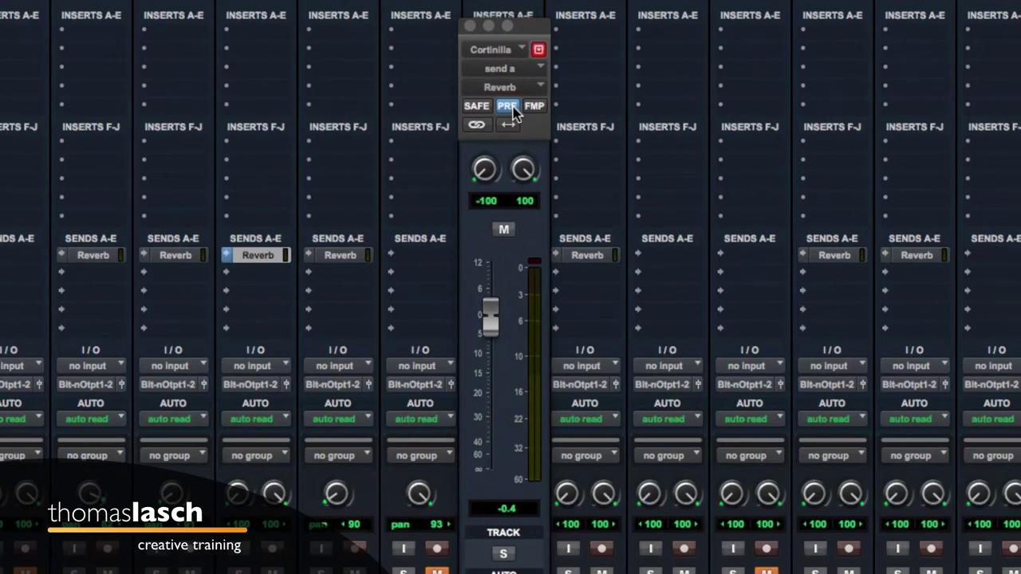
- Toggle Cortinilla's Reverb send between post-fader and pre-fader, leave it post-fader, and close the send window
click(509, 106)
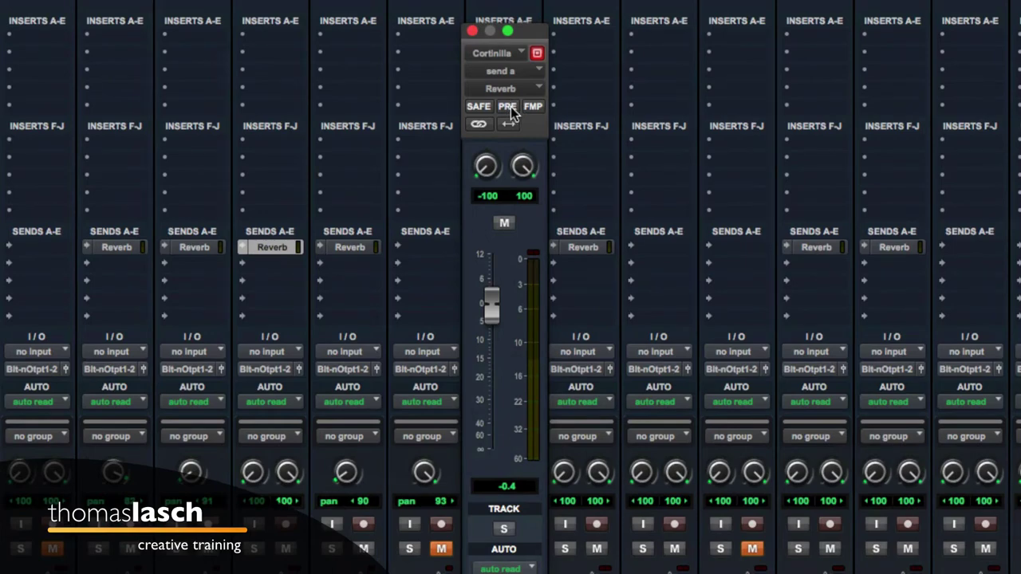
click(508, 106)
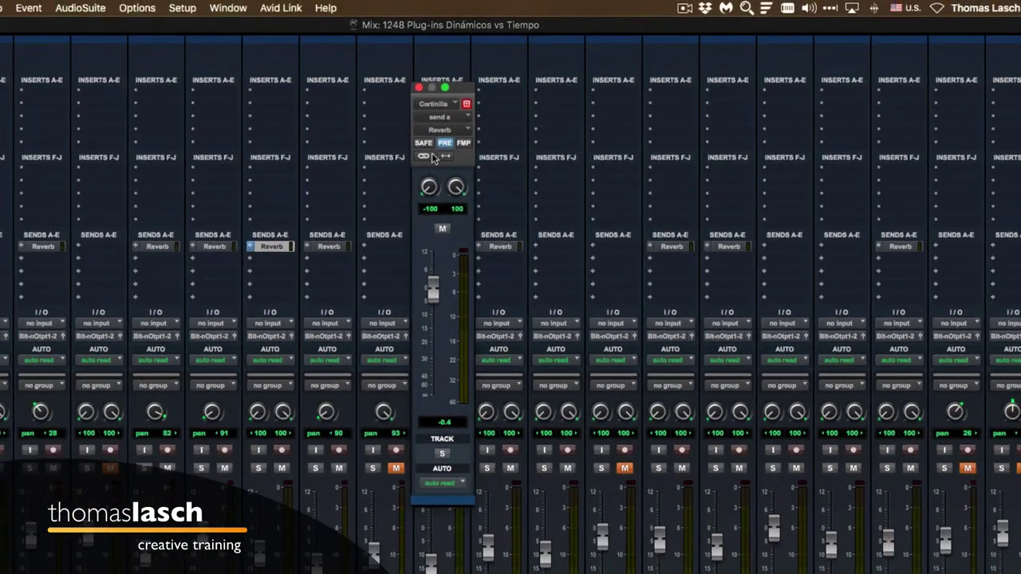
click(444, 143)
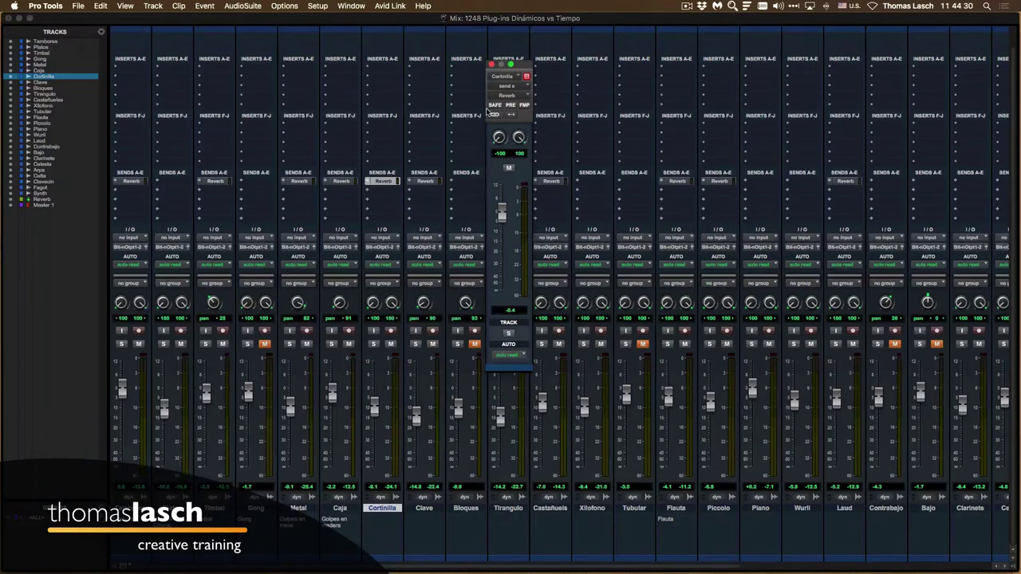
click(492, 64)
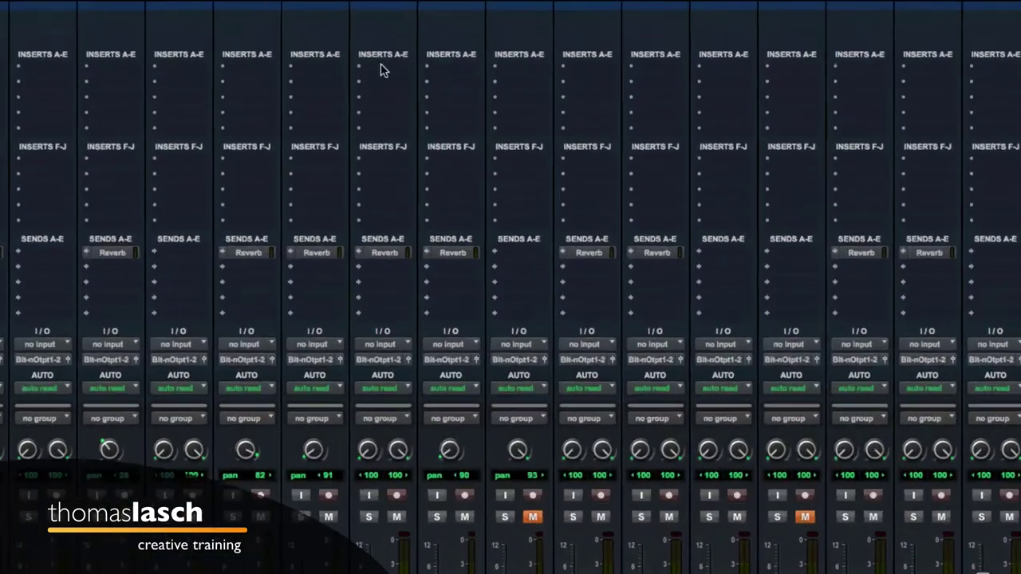
- Insert the multi-mono EQ3 7-Band plug-in in Cortinilla's first insert slot and move its window fully into view
click(381, 67)
mouse_move(394, 68)
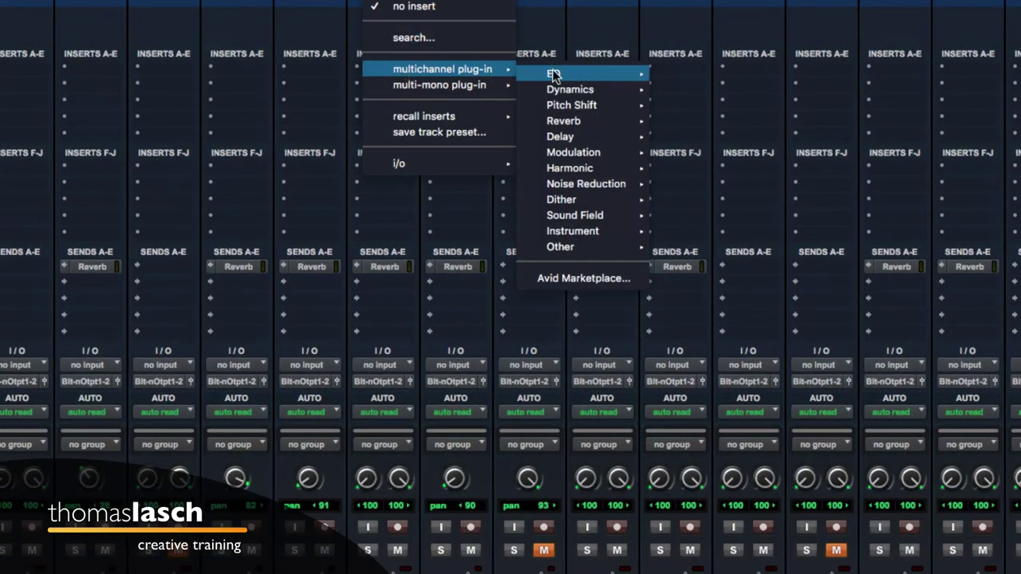
mouse_move(558, 73)
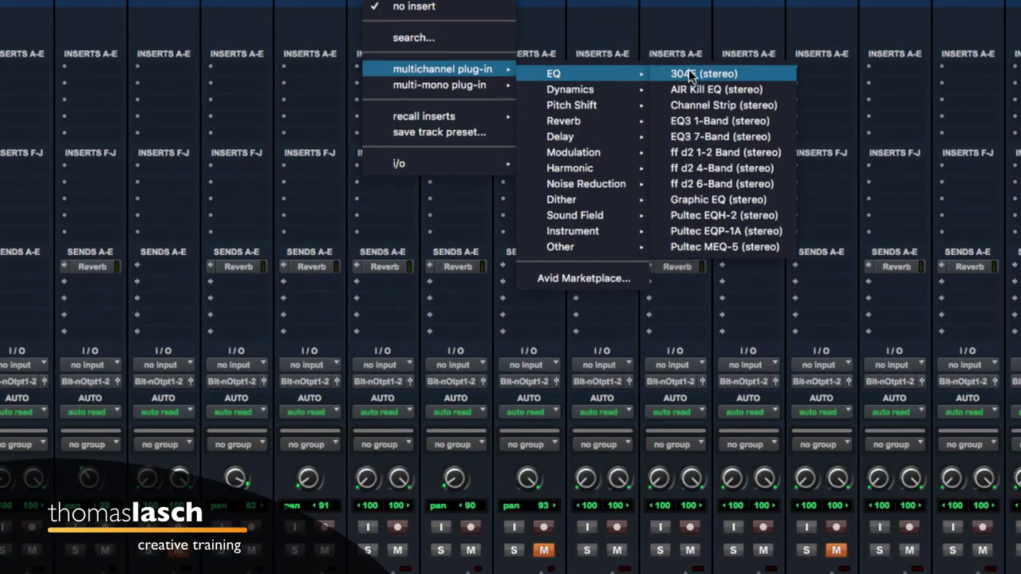
mouse_move(461, 84)
mouse_move(549, 91)
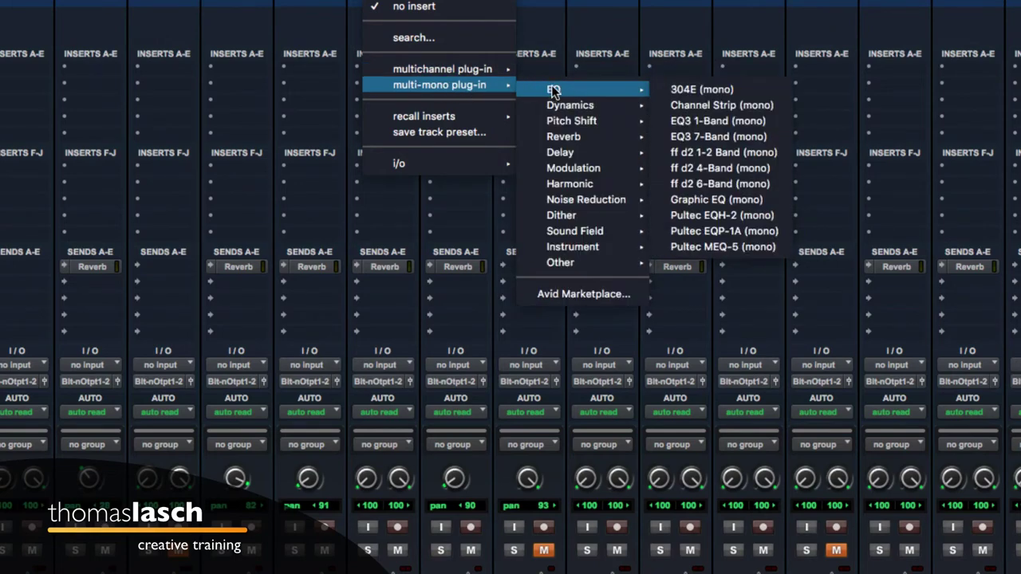
click(689, 137)
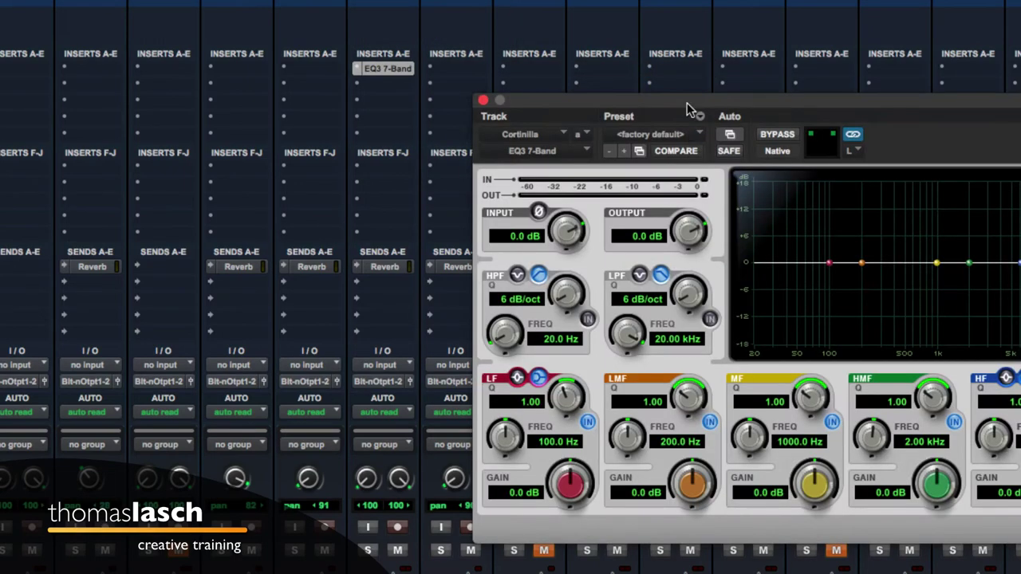
drag(686, 102, 391, 71)
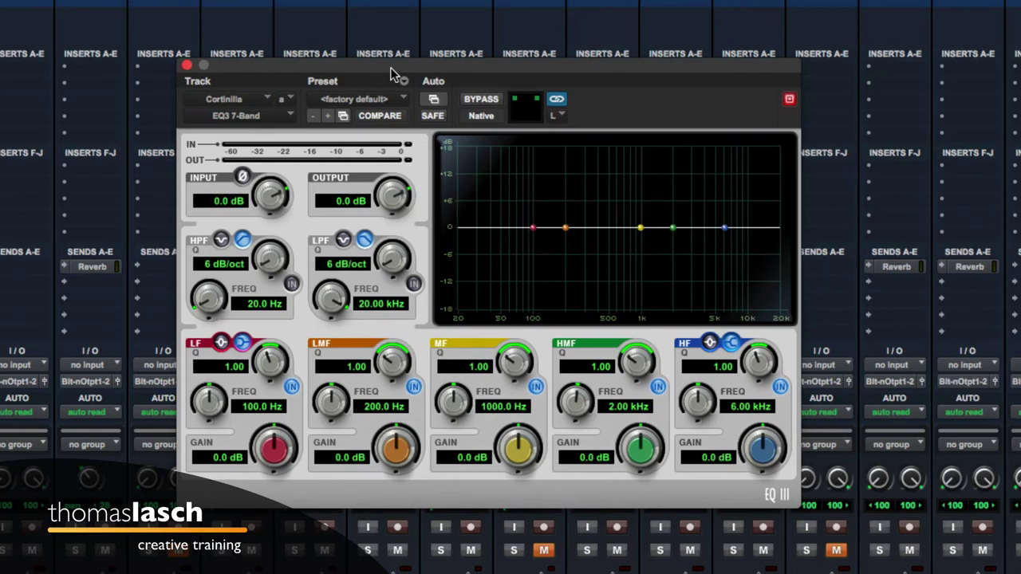
- Unlink the EQ's left and right channels and relink them, retaining the Left channel's settings
click(557, 100)
click(556, 99)
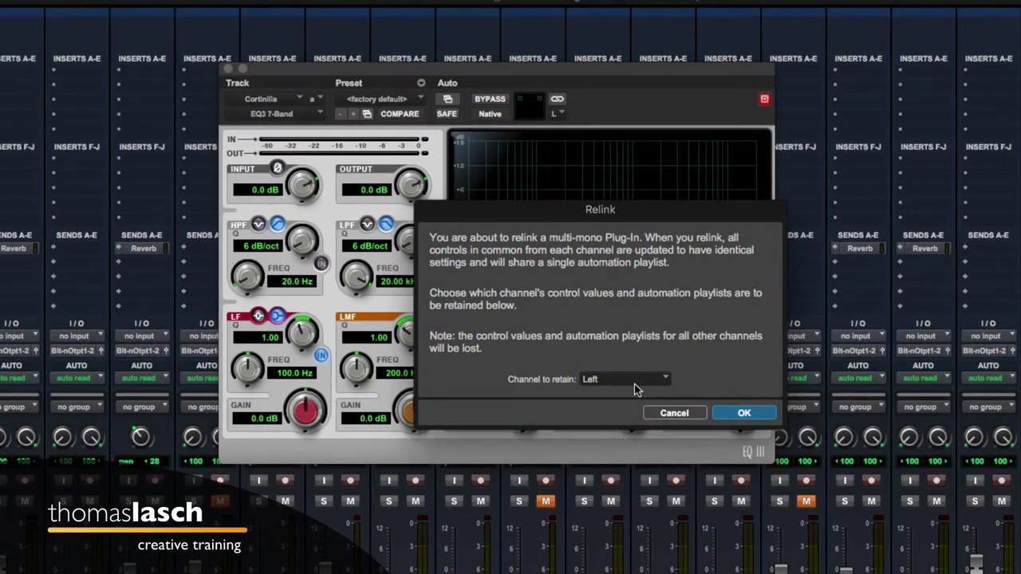
click(675, 413)
click(556, 99)
click(744, 413)
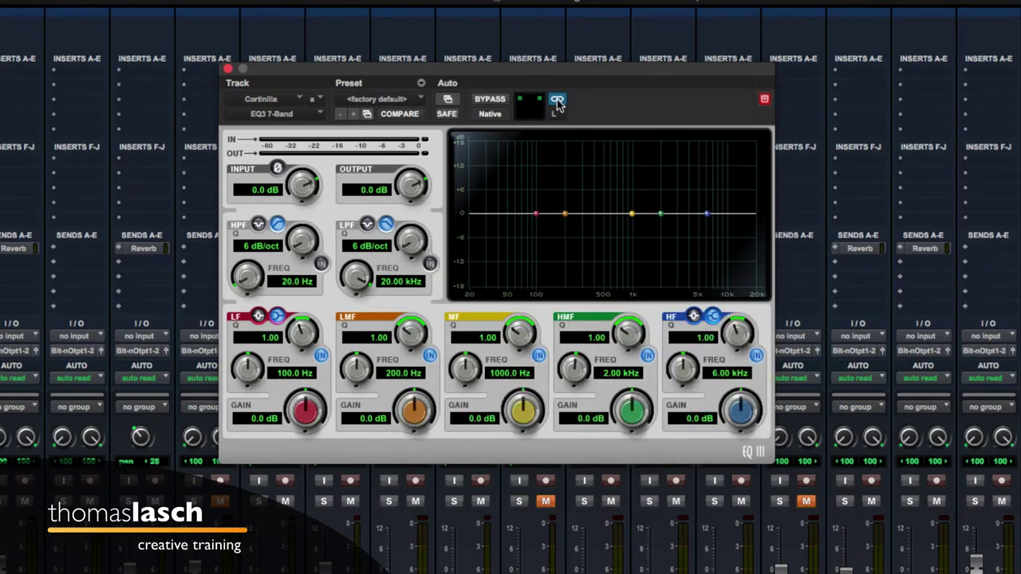
- Boost the linked MF band to 5.9 dB at 698.4 Hz, then unlink and set the right channel's MF to -8.5 dB at 2.69 kHz
drag(632, 214, 616, 192)
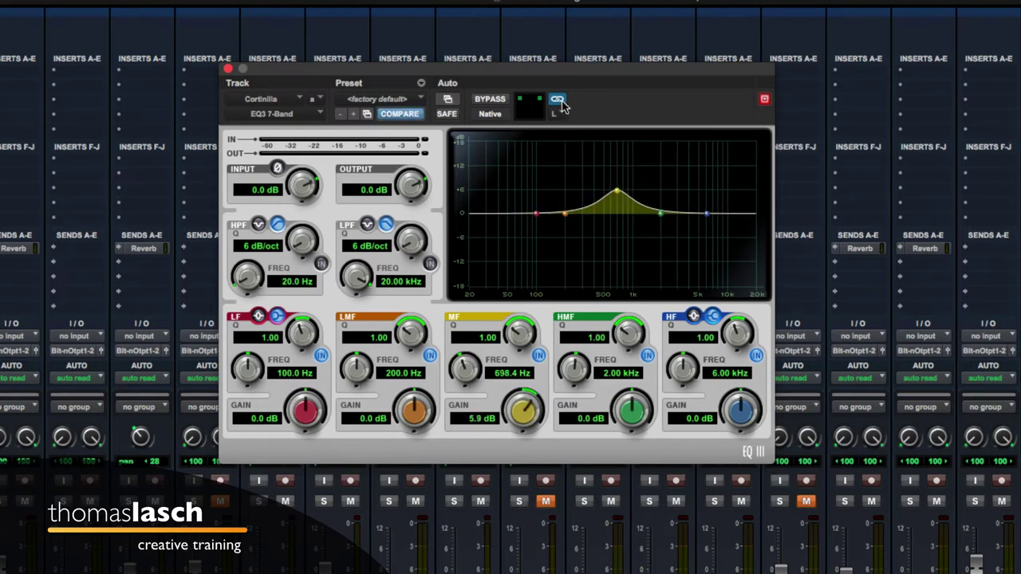
click(557, 99)
click(559, 114)
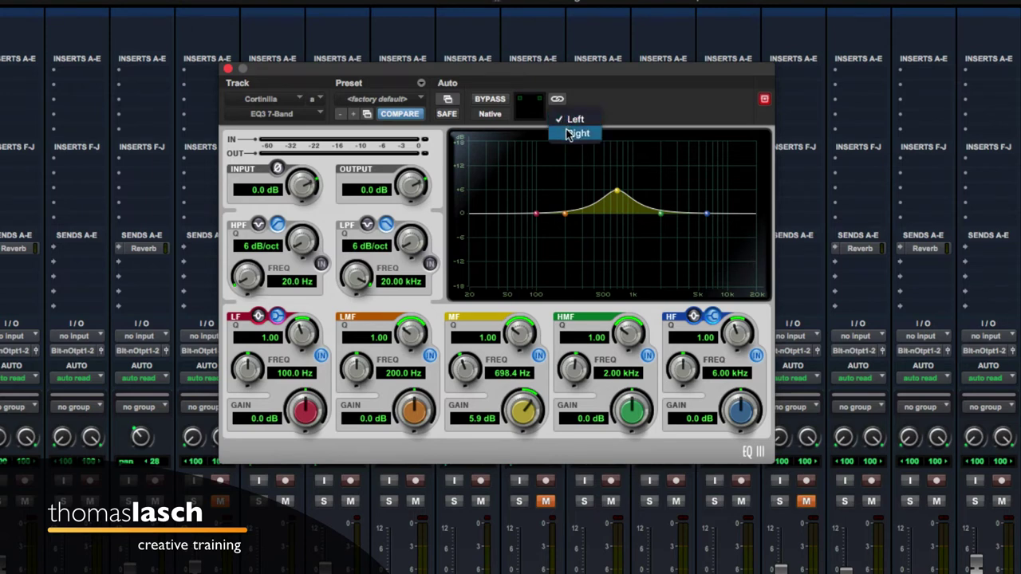
click(572, 132)
drag(617, 193, 673, 248)
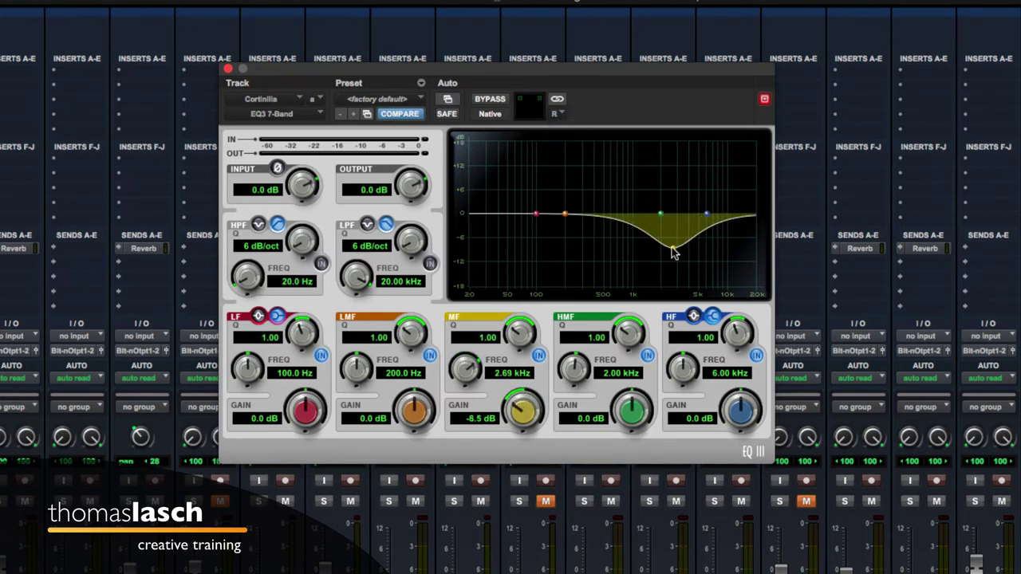
- Compare the EQ curves of Cortinilla's left and right channels and close the plug-in window
click(557, 115)
click(567, 102)
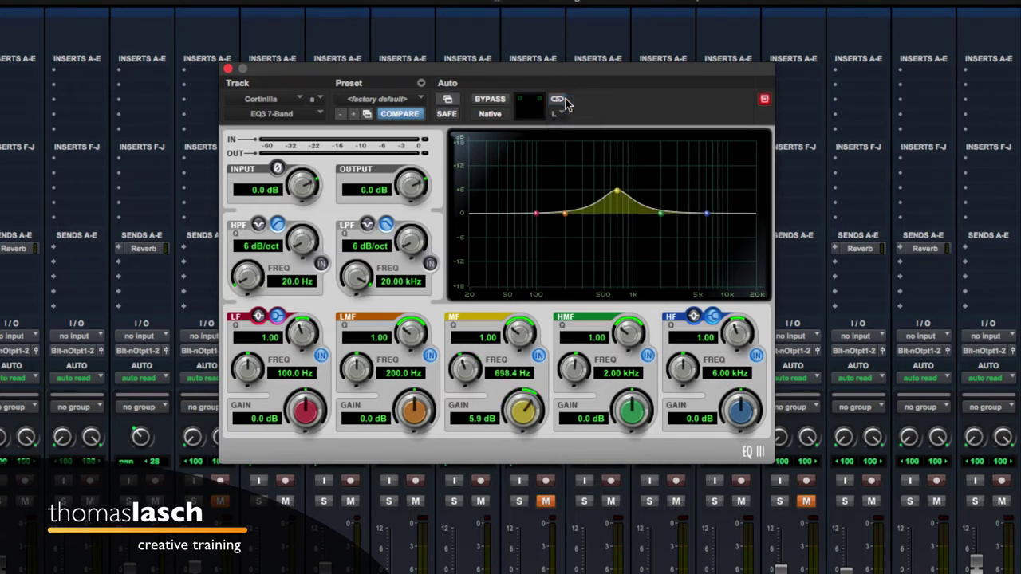
click(558, 114)
click(576, 134)
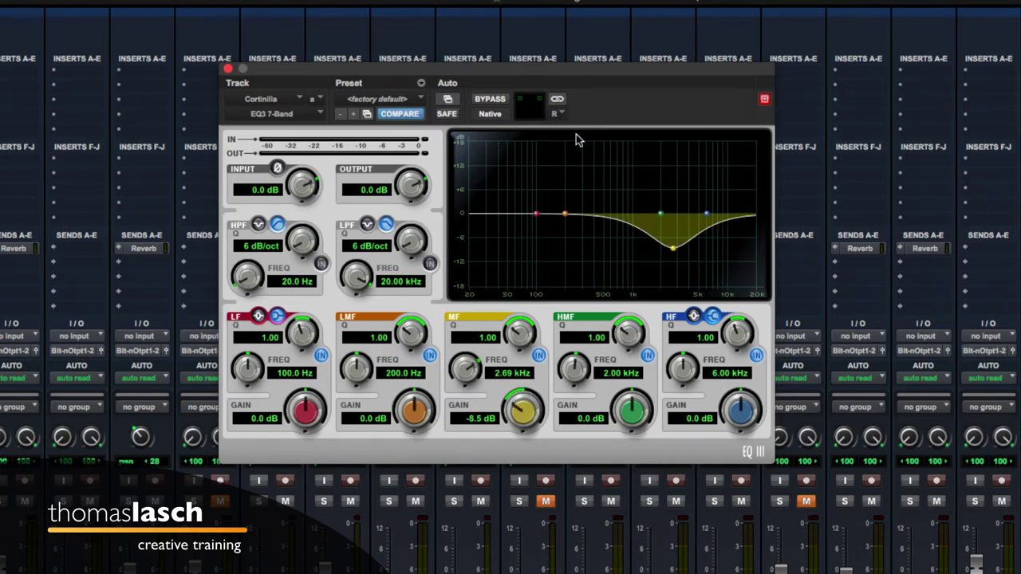
click(228, 71)
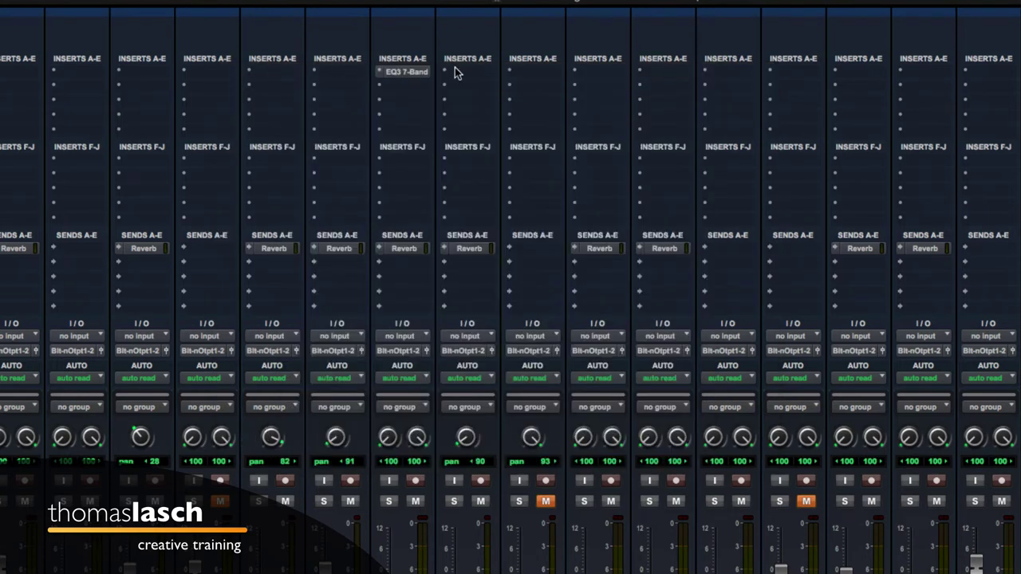
- Replace Cortinilla's EQ with the multichannel Channel Strip (stereo) and move its window clear of the insert slot
click(380, 74)
mouse_move(406, 60)
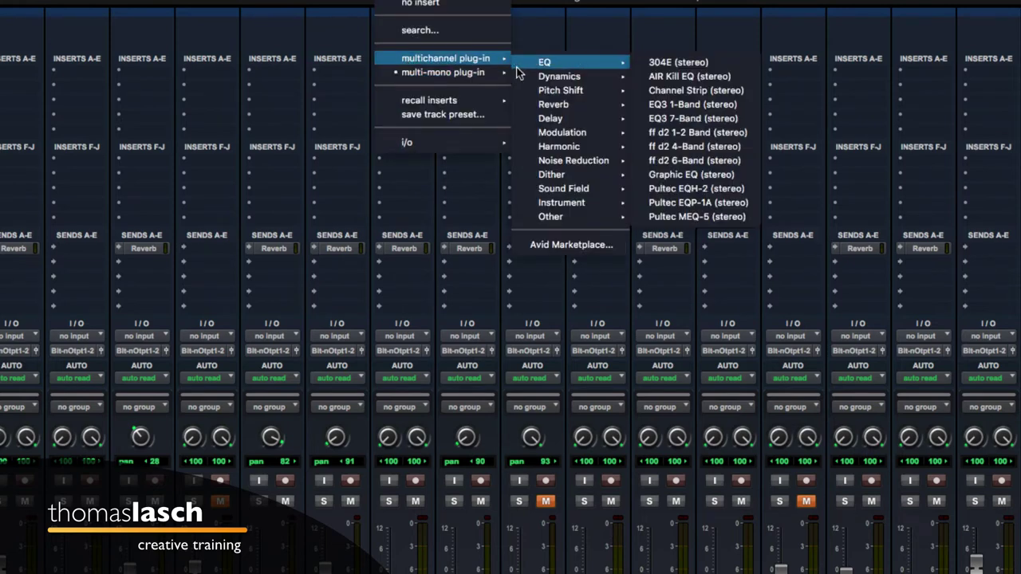
mouse_move(553, 82)
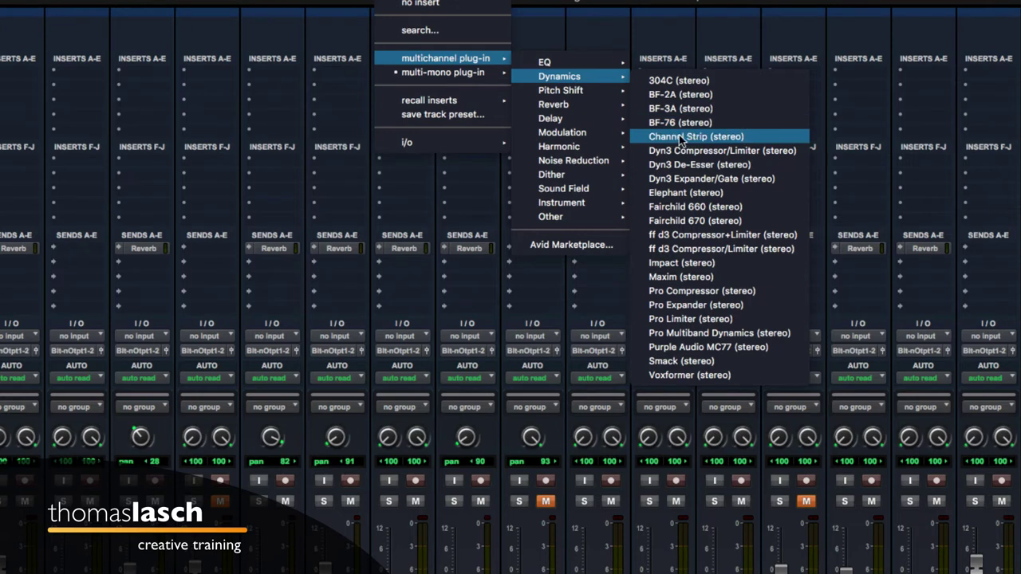
click(710, 141)
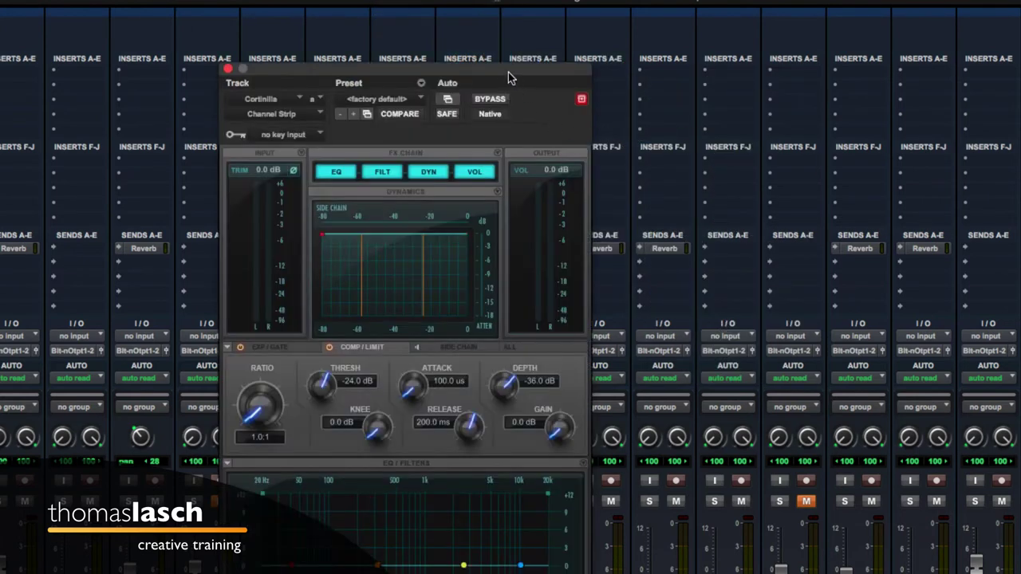
drag(523, 87, 568, 68)
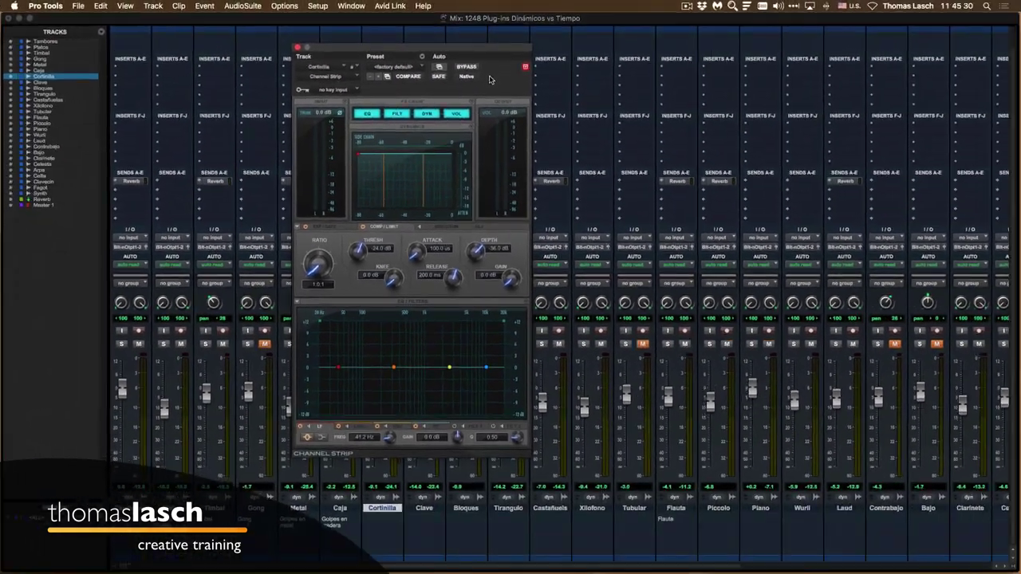
drag(434, 53, 504, 49)
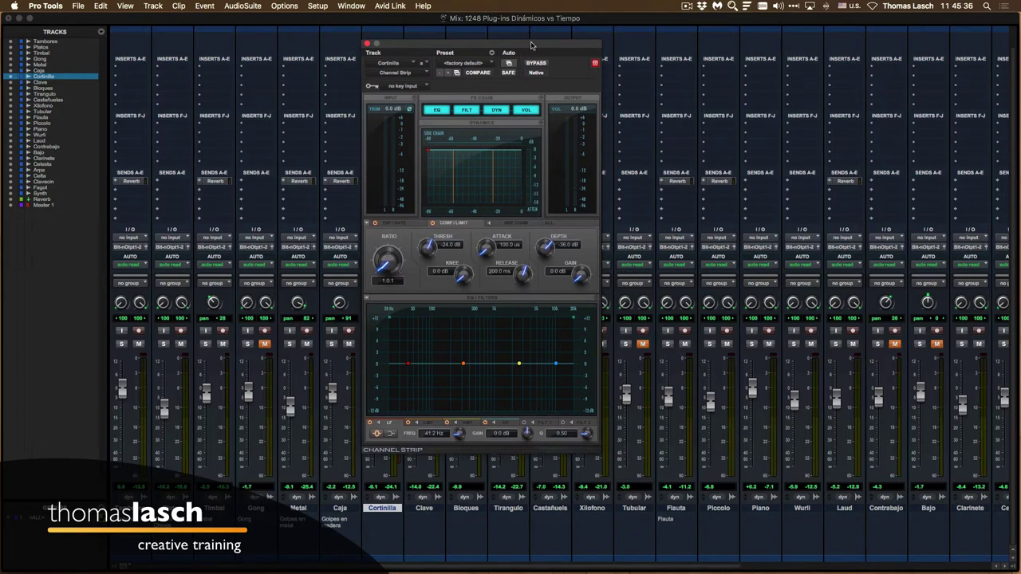
drag(531, 45, 566, 43)
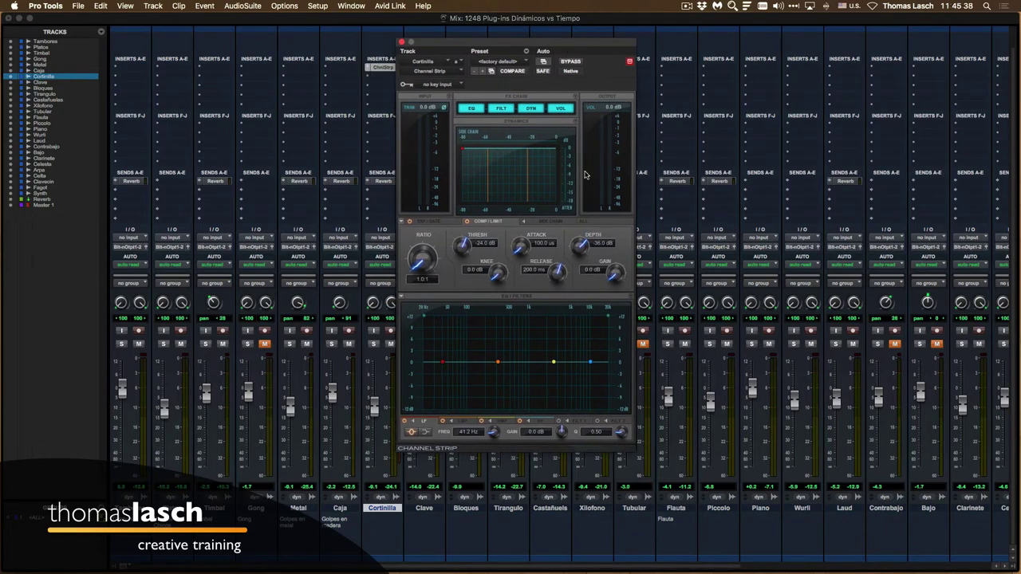
- Examine the Channel Strip's EQ graph and its Exp/Gate, Comp/Limit and Side Chain settings
click(534, 365)
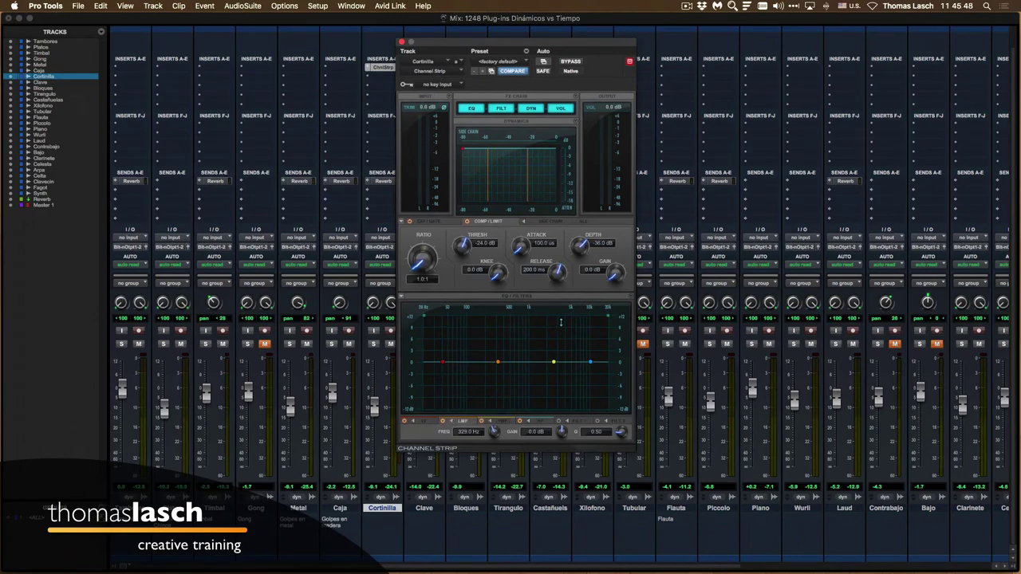
click(435, 226)
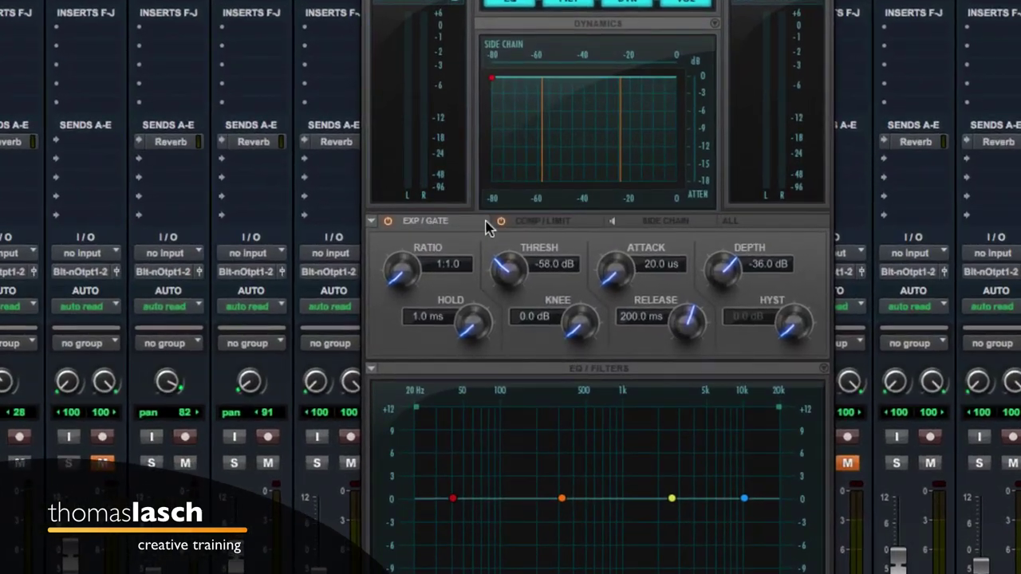
click(539, 225)
click(664, 223)
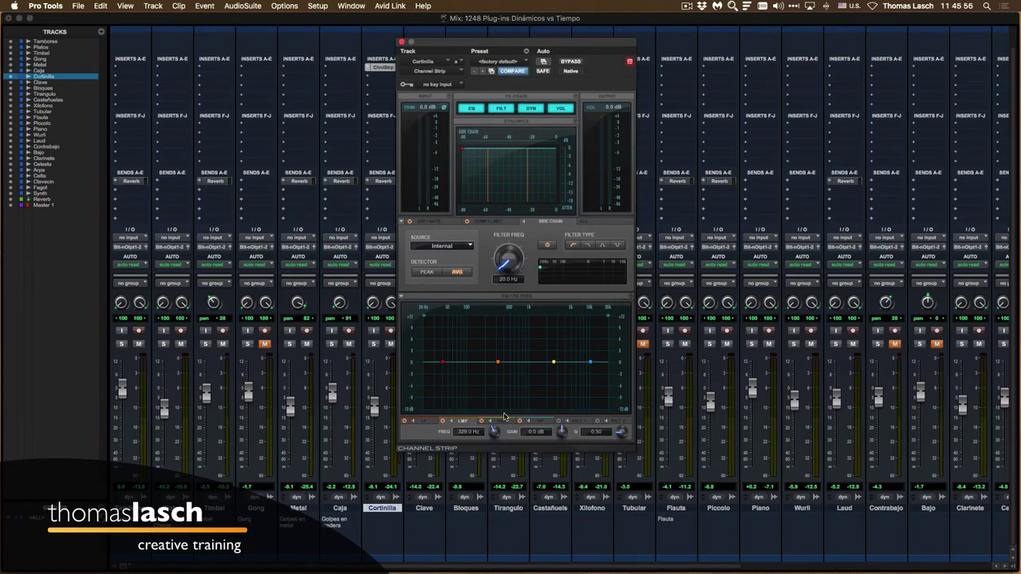
- Close the Channel Strip window and remove the plug-in from Cortinilla's first insert slot
click(401, 42)
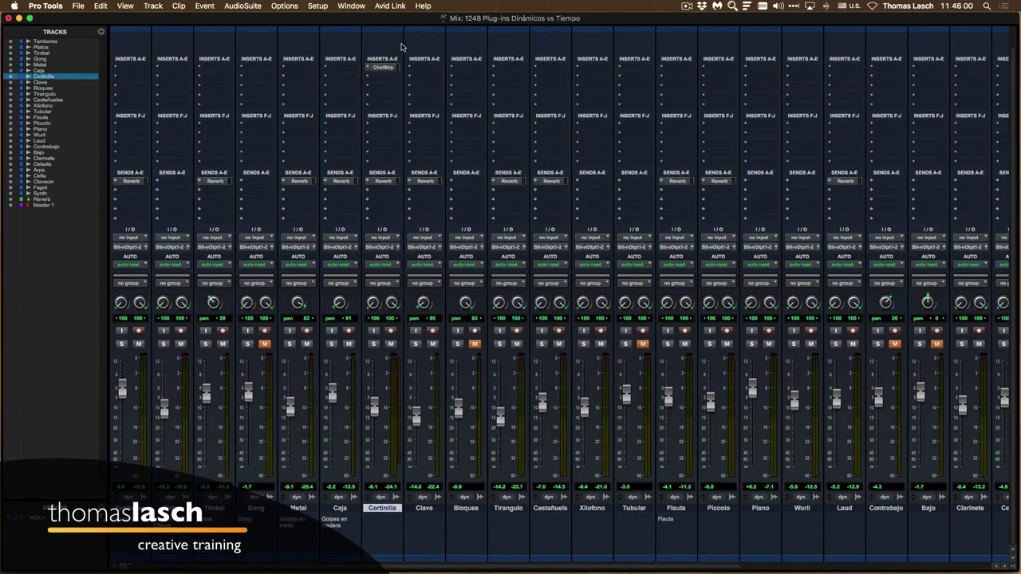
click(368, 70)
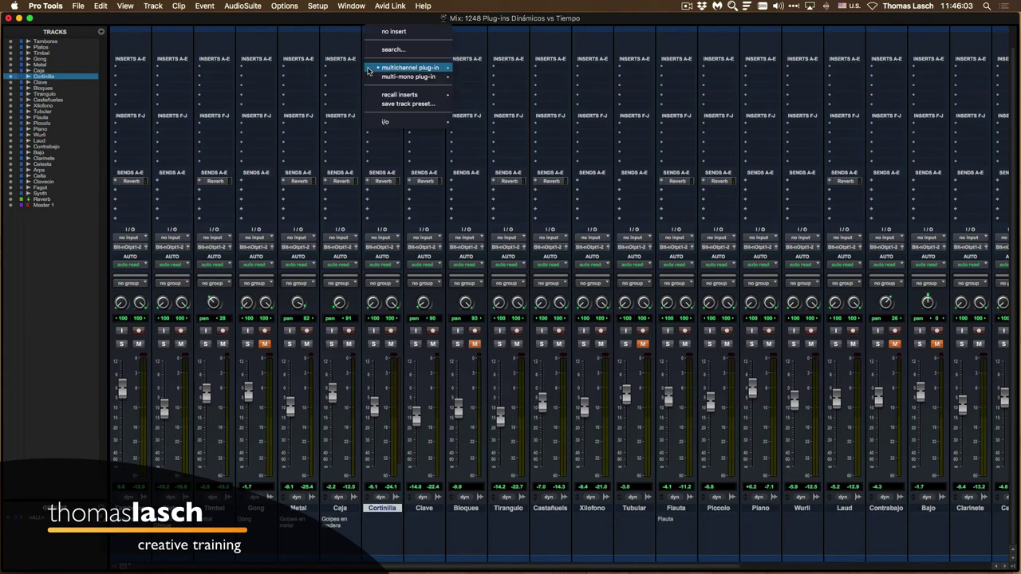
click(392, 31)
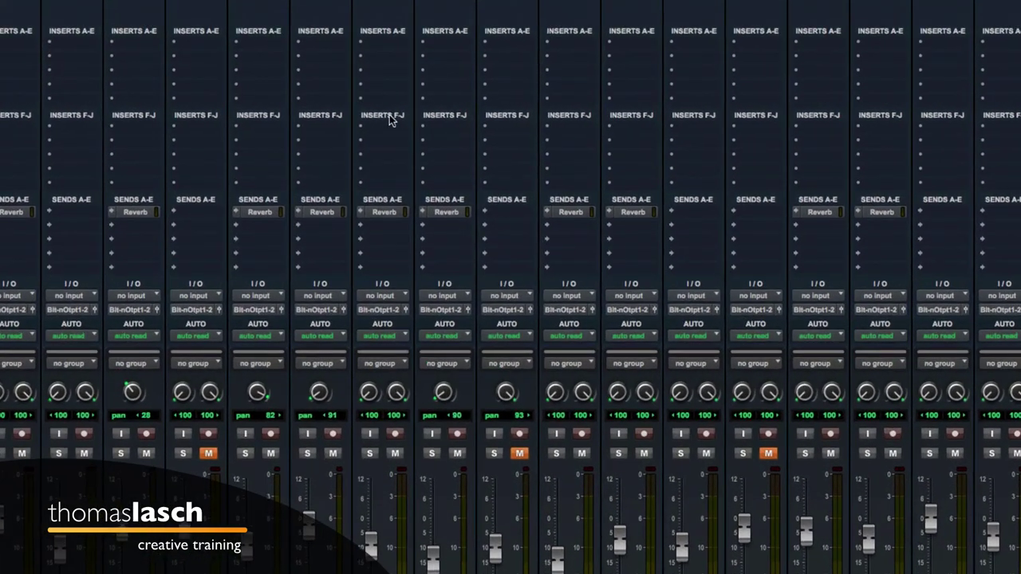
- Hide Inserts F-J in the mixer and review the list of displayed sections without changing anything else
right_click(394, 116)
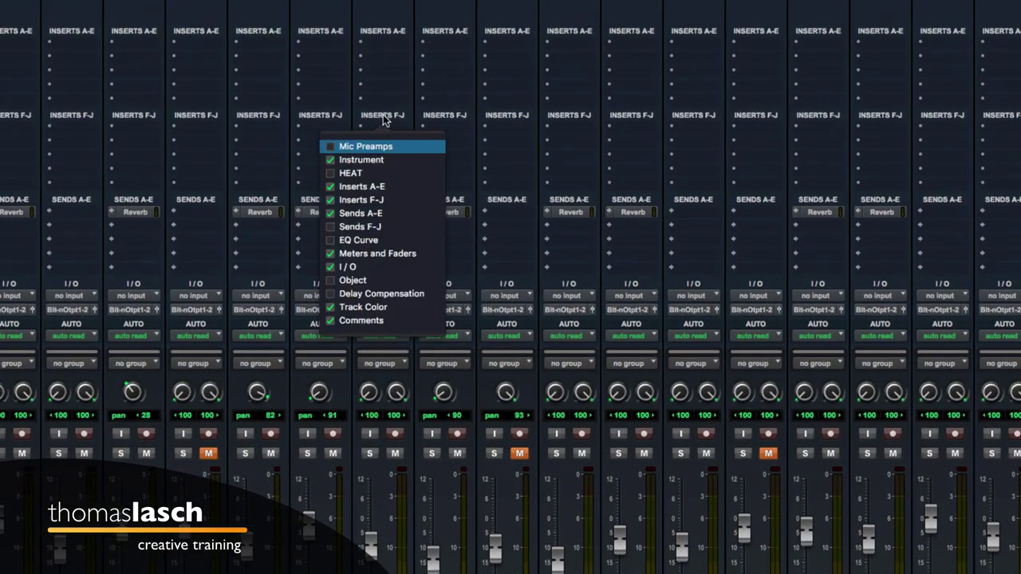
click(331, 200)
click(396, 115)
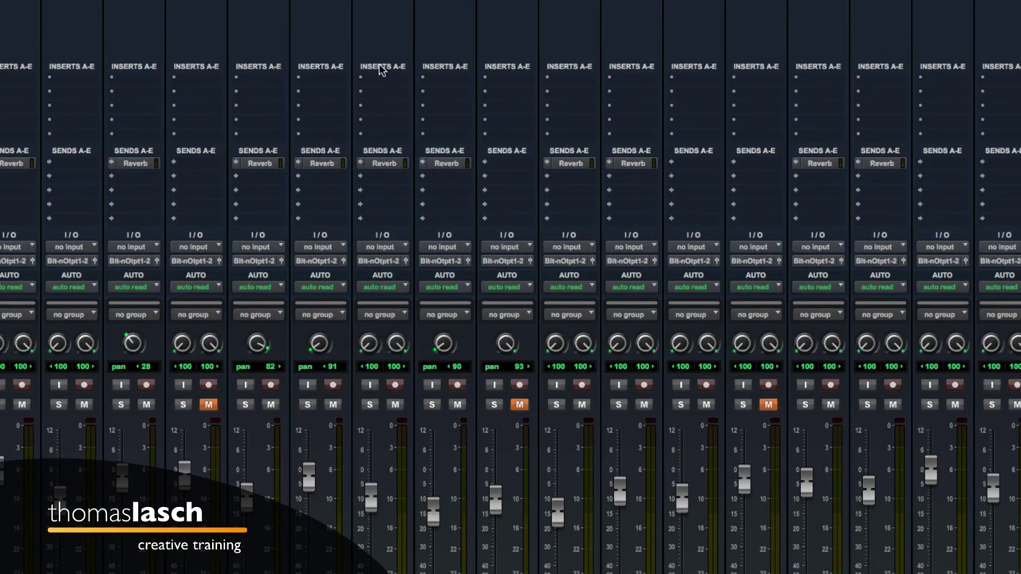
right_click(384, 71)
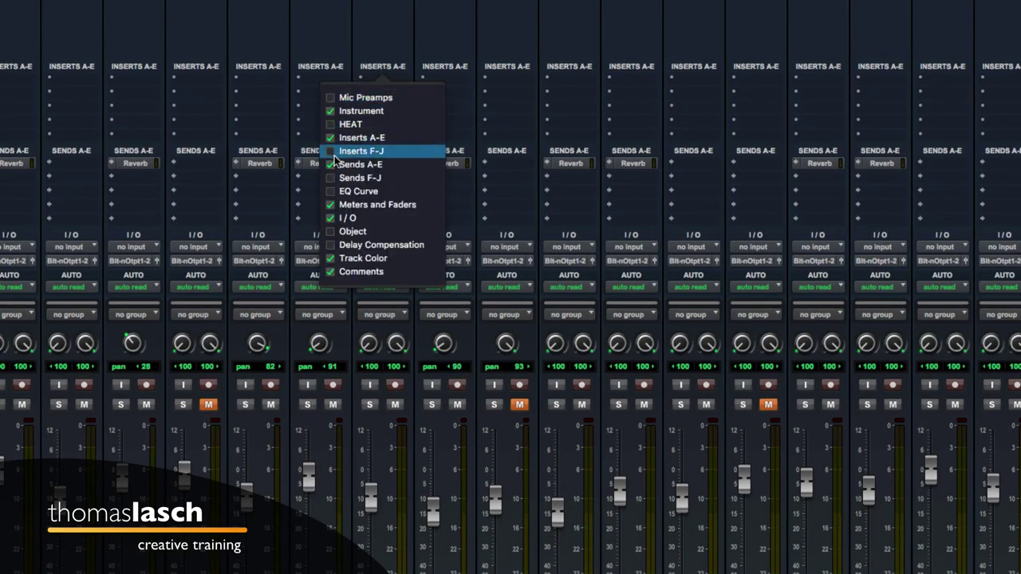
click(480, 112)
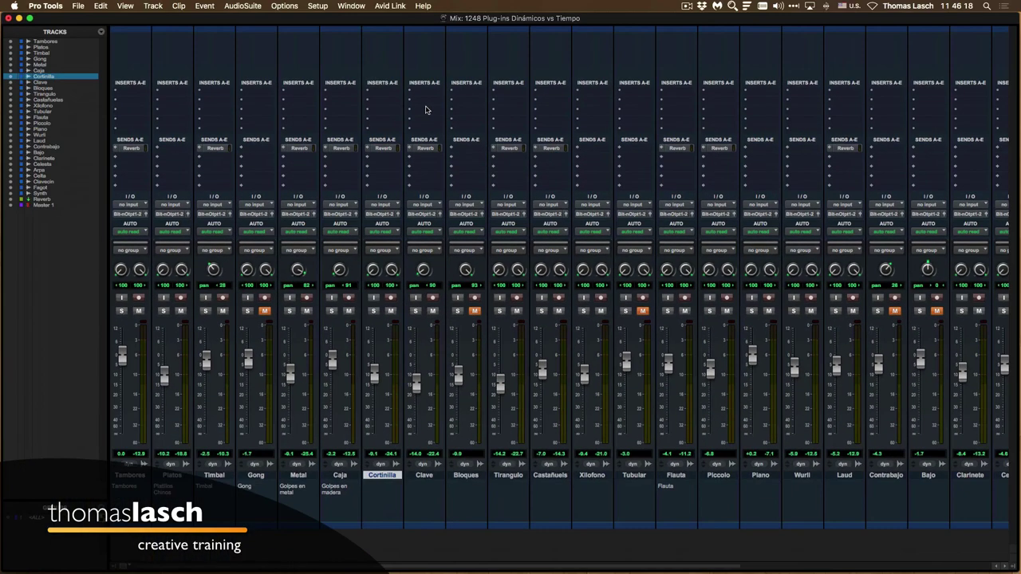